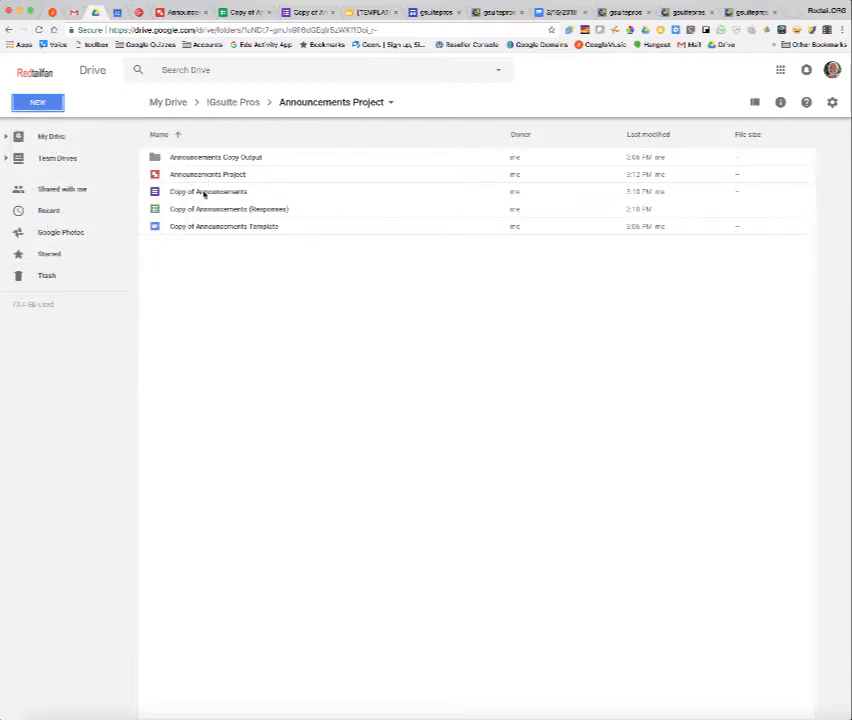
Review the Announcements form, its responses spreadsheet, the project folder and the document template in the open tabs.
left_click(305, 12)
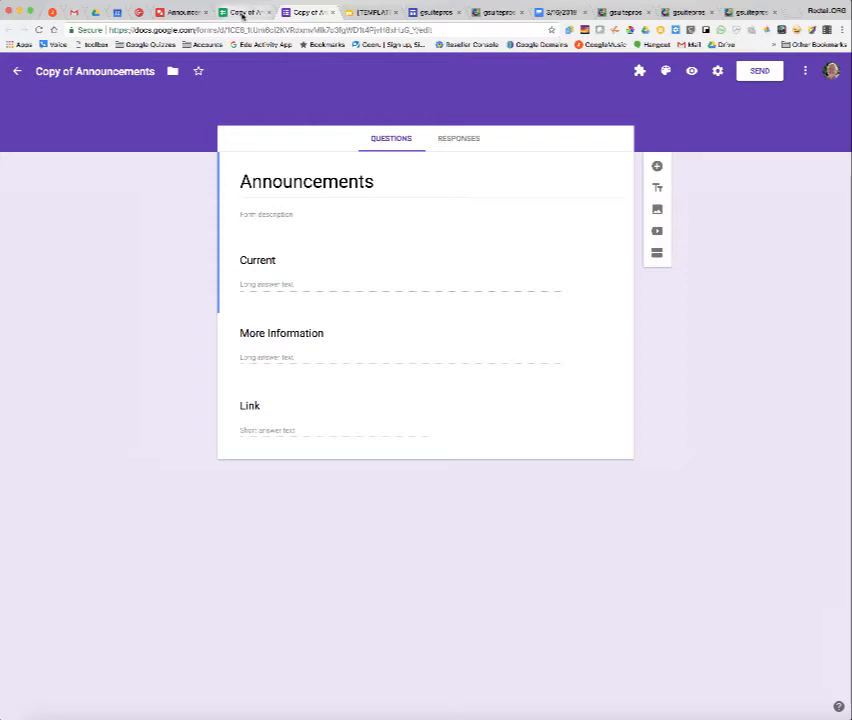
left_click(99, 14)
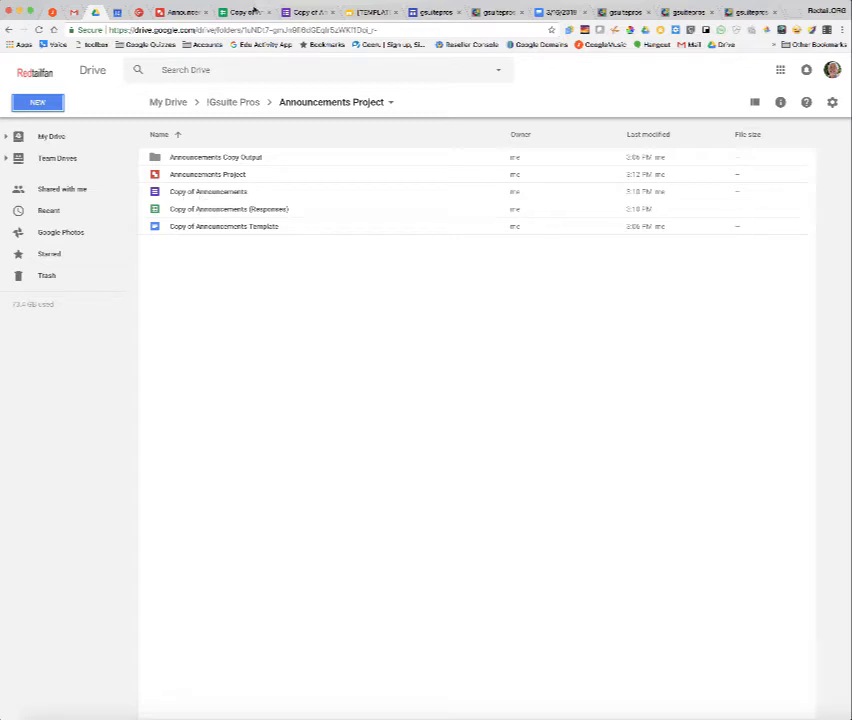
left_click(252, 11)
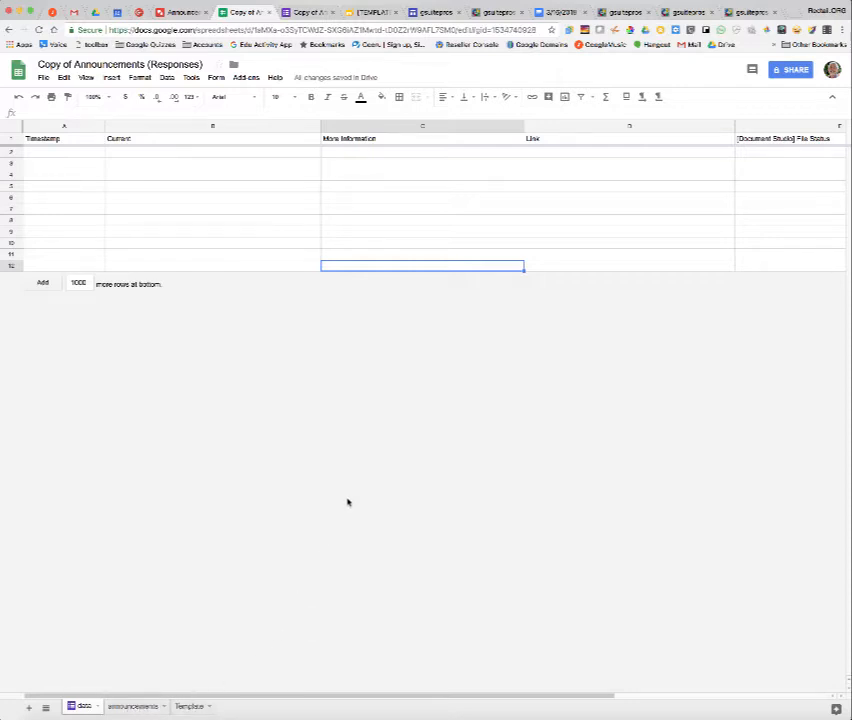
left_click(313, 12)
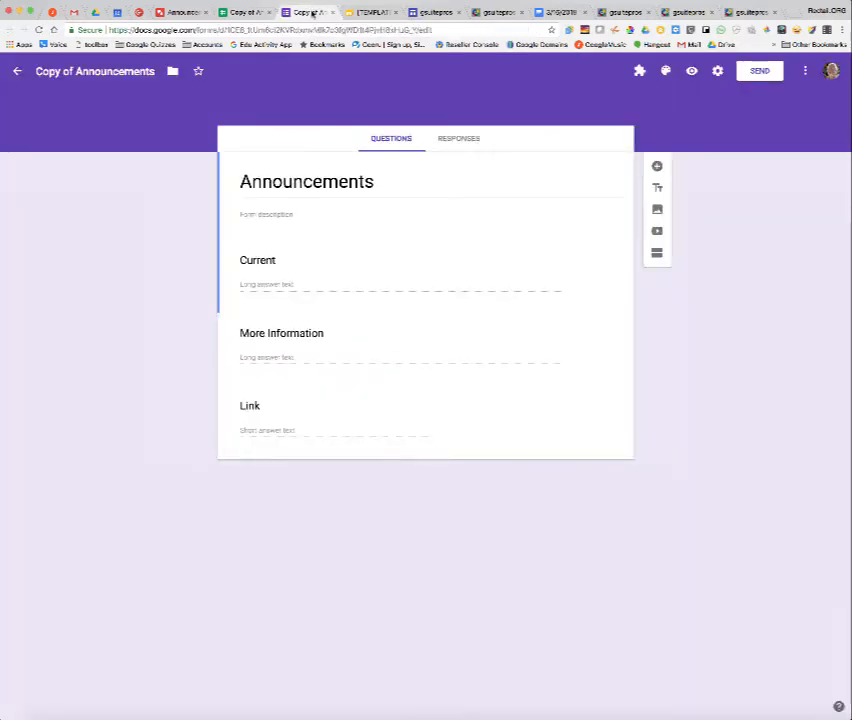
left_click(237, 12)
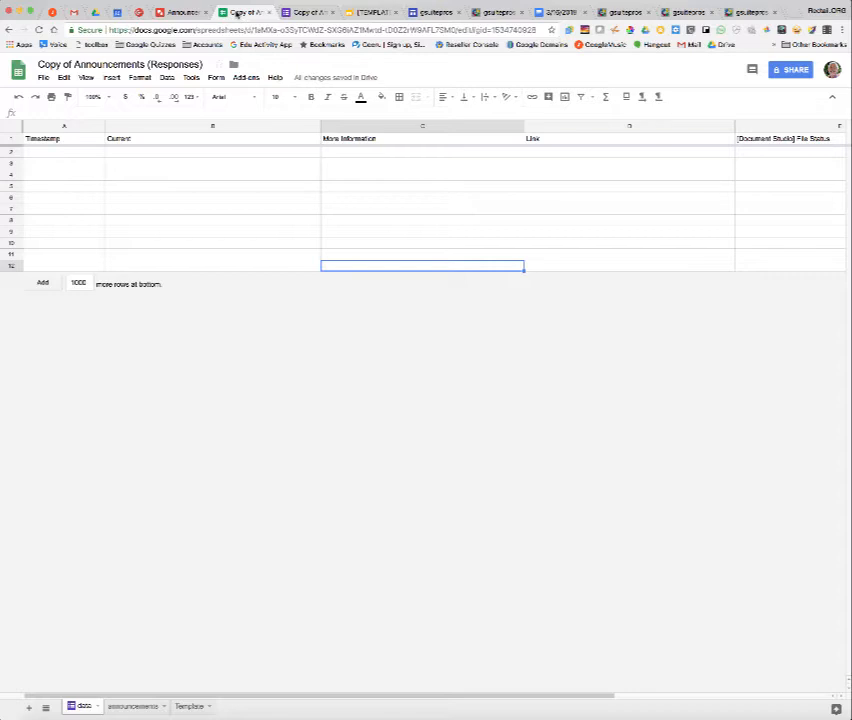
left_click(95, 12)
double_click(229, 227)
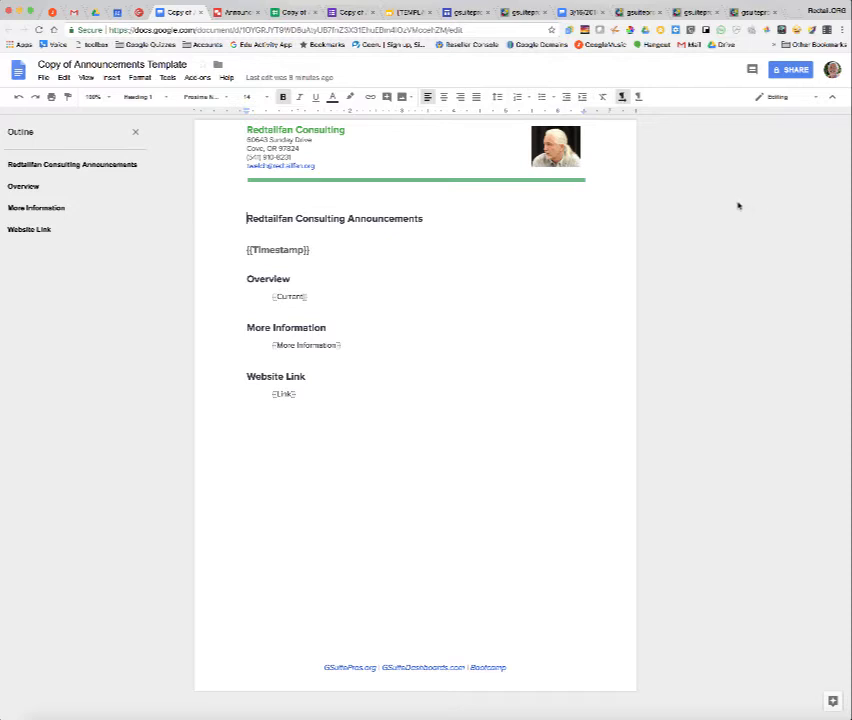
left_click(95, 12)
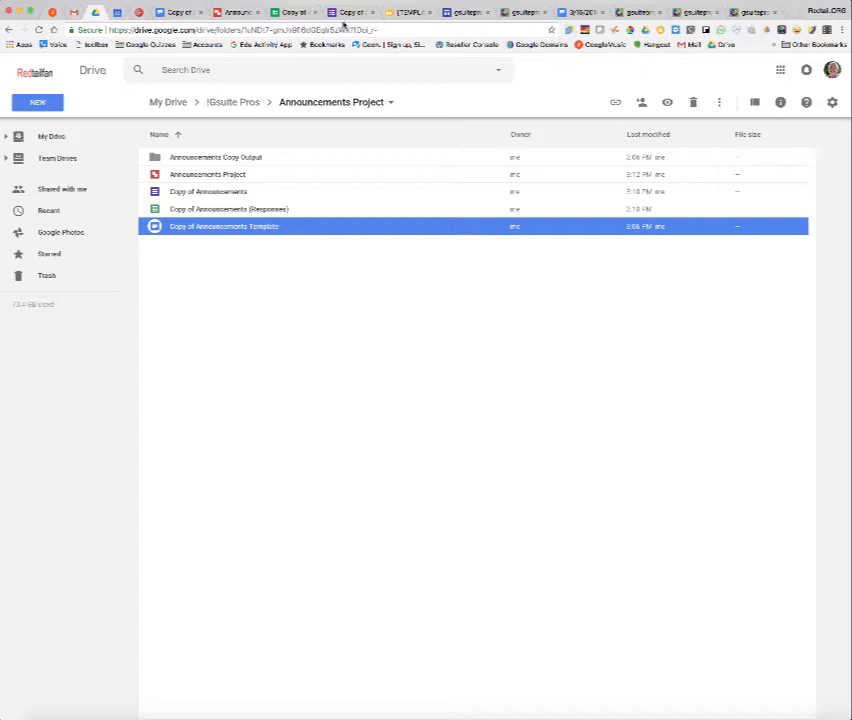
Open the Document Studio add-on in the Copy of Announcements (Responses) spreadsheet.
left_click(293, 13)
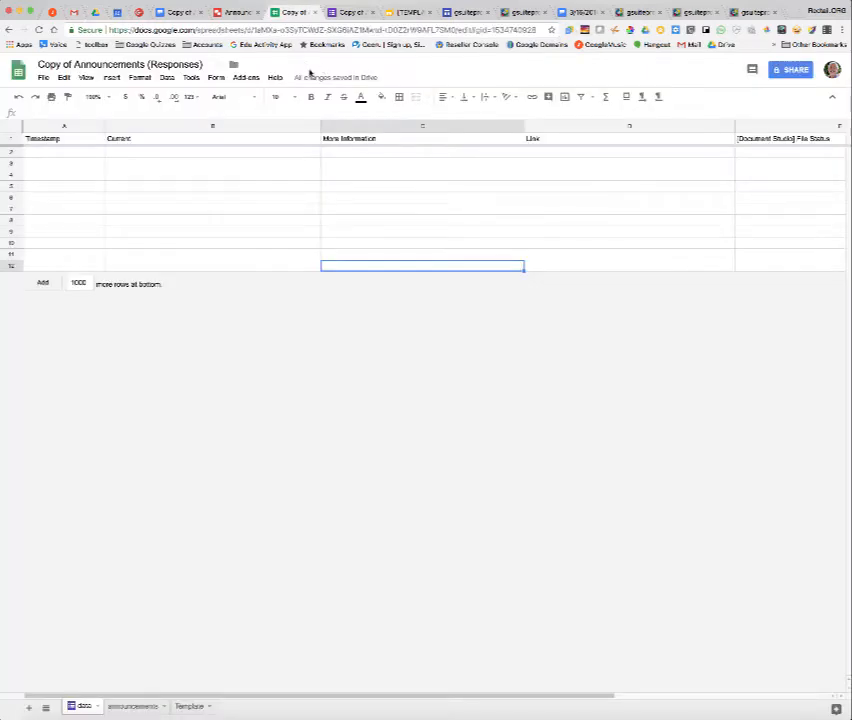
left_click(246, 78)
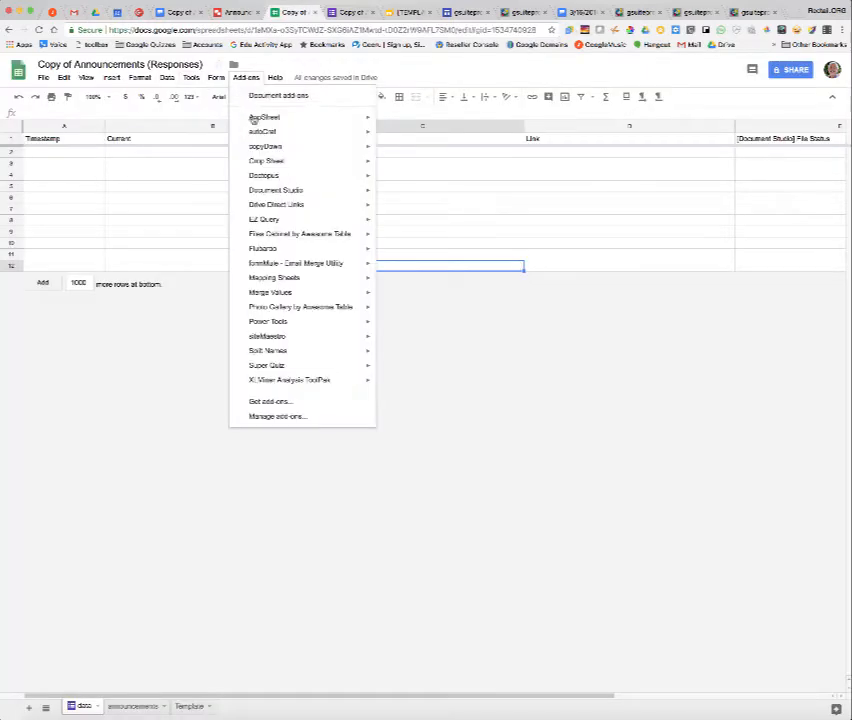
mouse_move(306, 191)
left_click(392, 194)
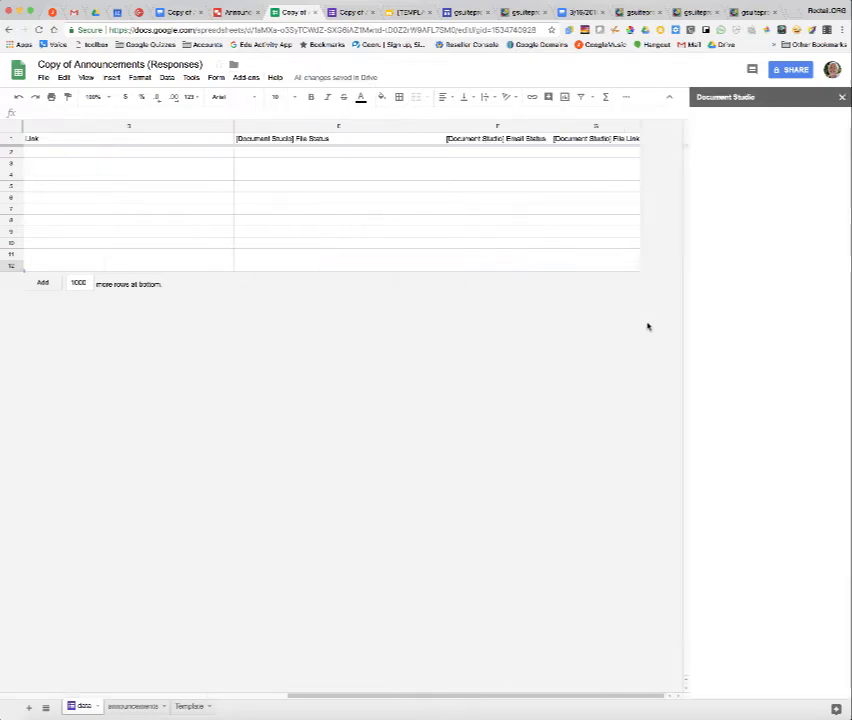
Delete the three Document Studio status columns E to G from the responses sheet.
scroll(540, 190, "left", 5)
scroll(540, 177, "right", 5)
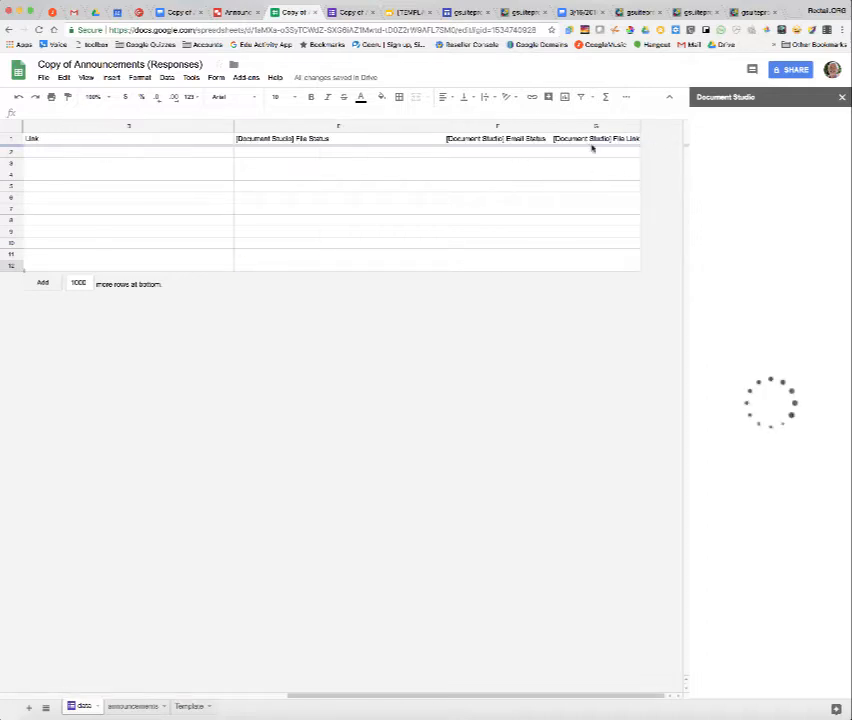
left_click_drag(367, 128, 557, 130)
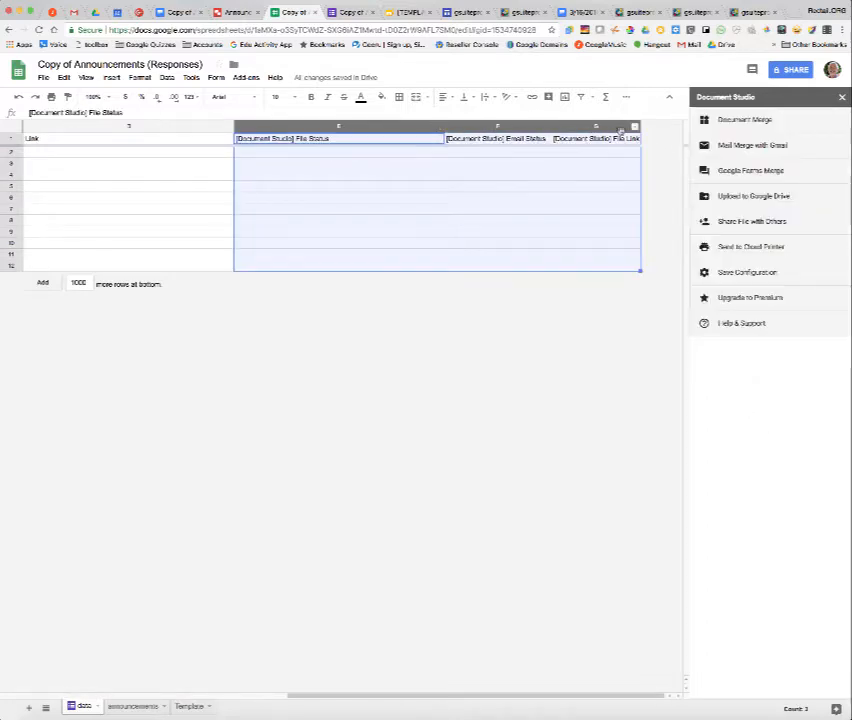
left_click(634, 127)
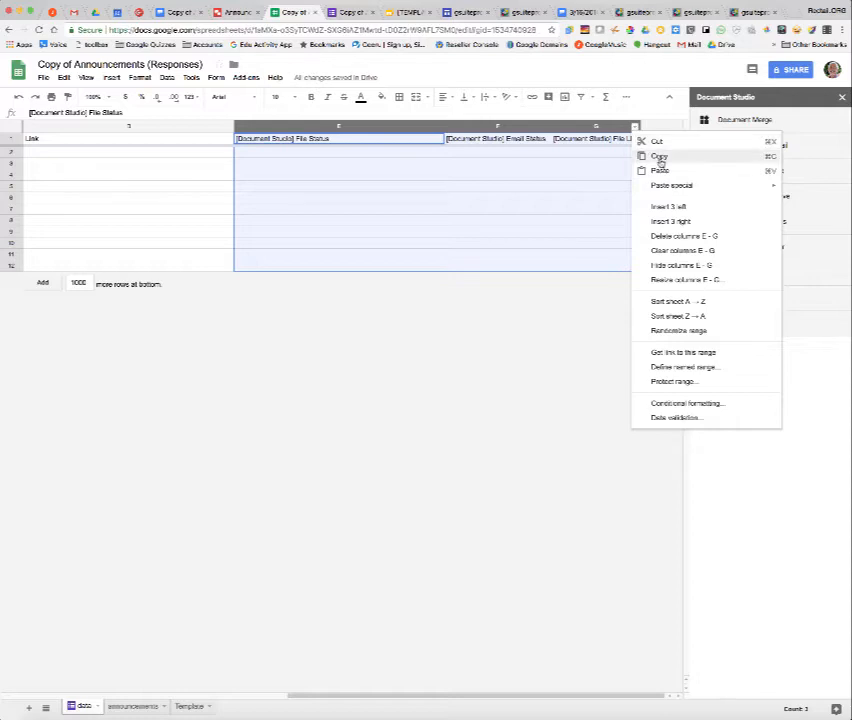
left_click(680, 236)
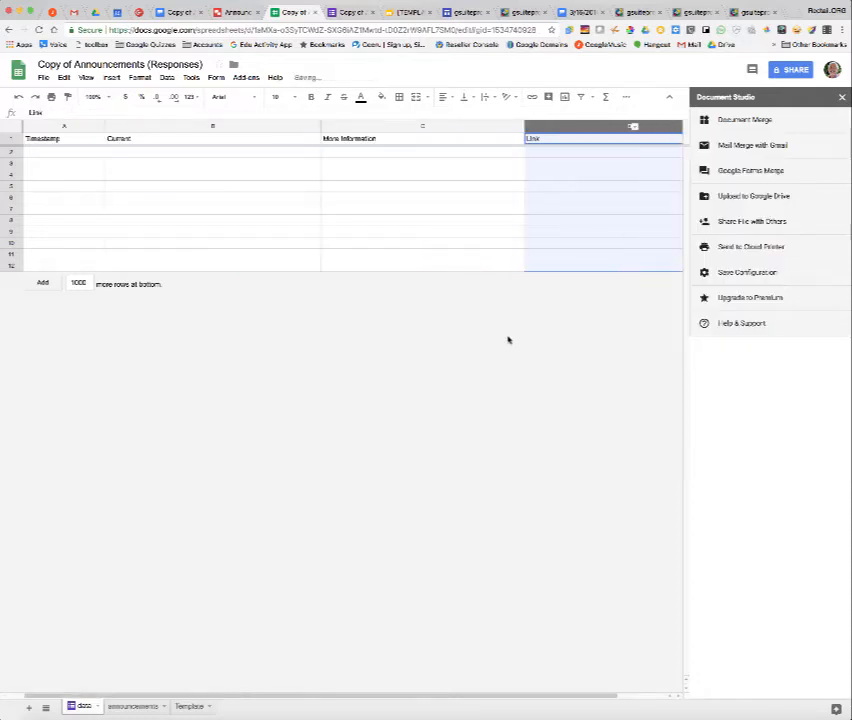
Choose the Copy of Announcements Template document as the Document Merge template.
left_click(758, 121)
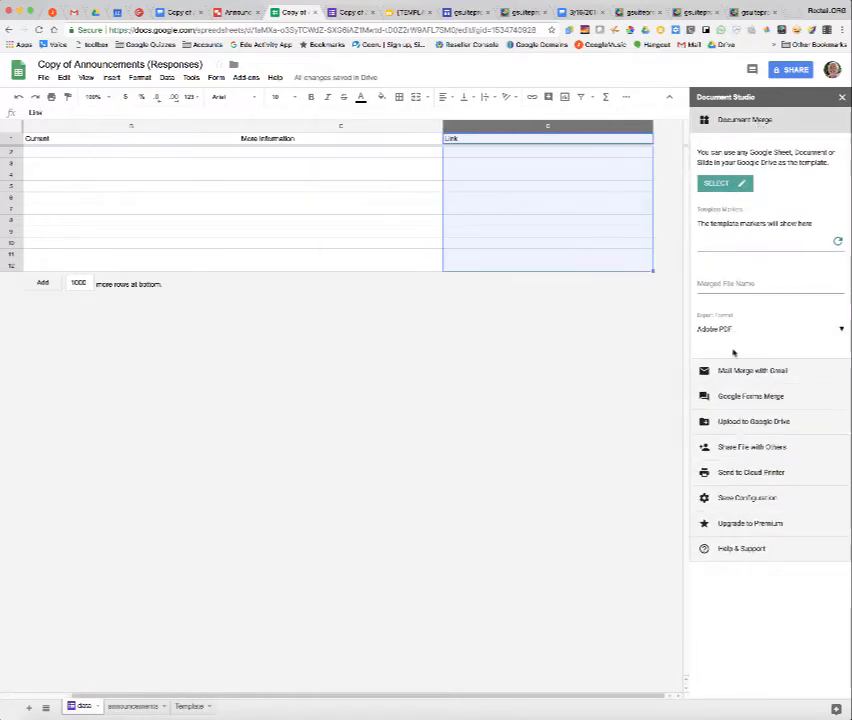
left_click(716, 183)
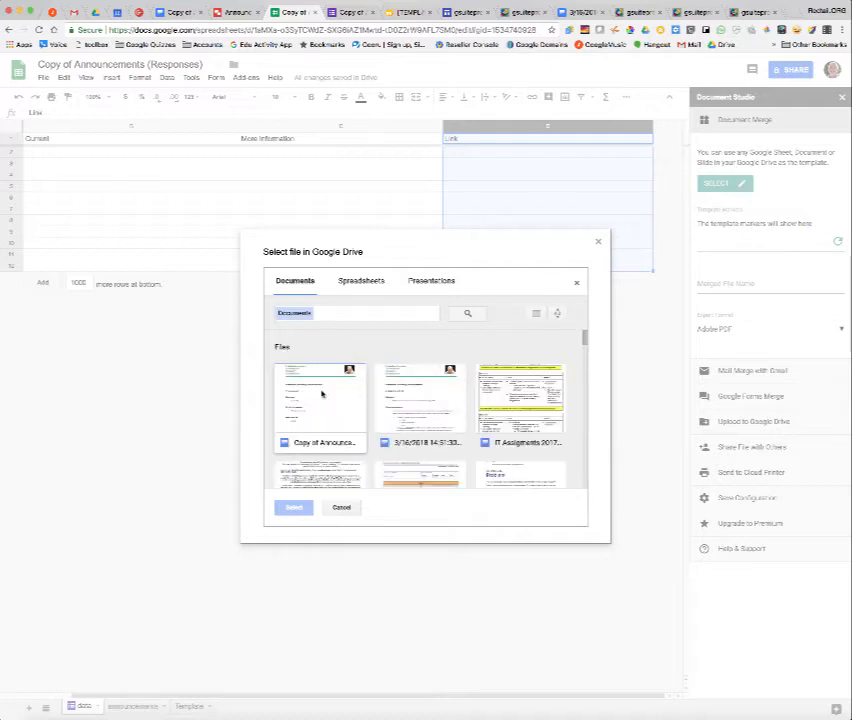
left_click(322, 395)
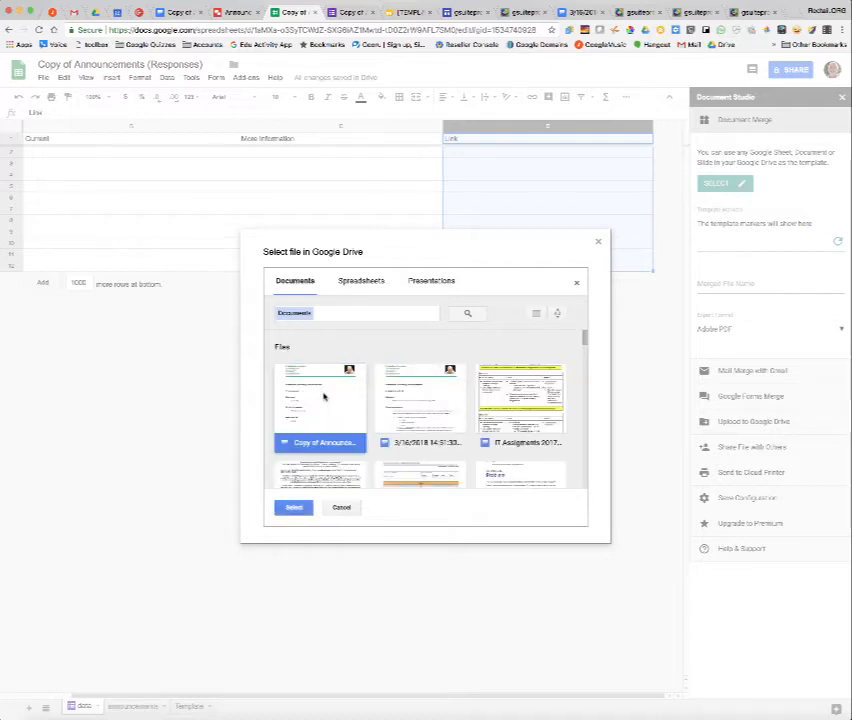
left_click(294, 507)
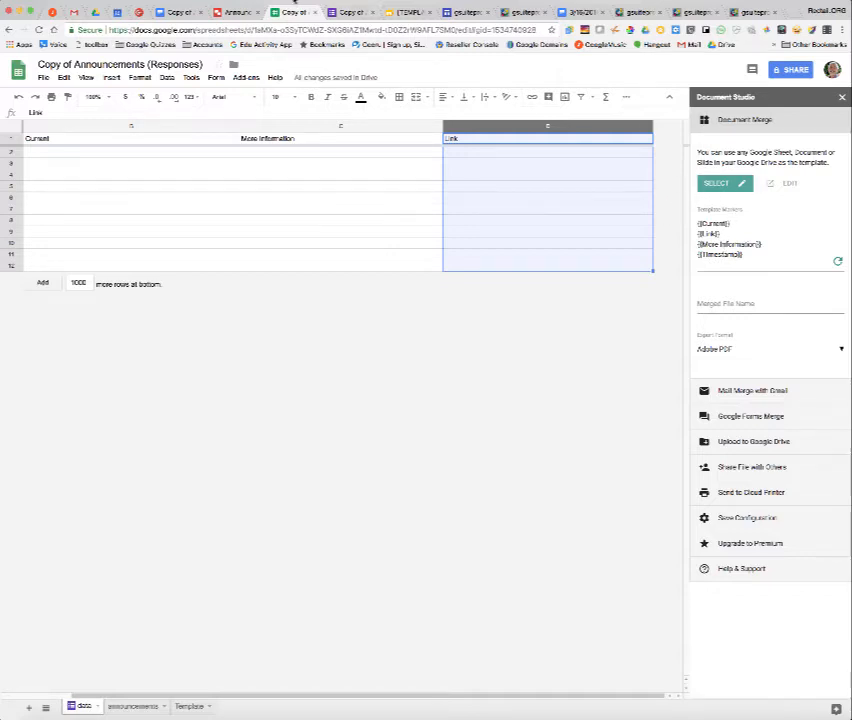
Set the merged file name to {{Current}} and the export format to Google Document.
left_click(176, 12)
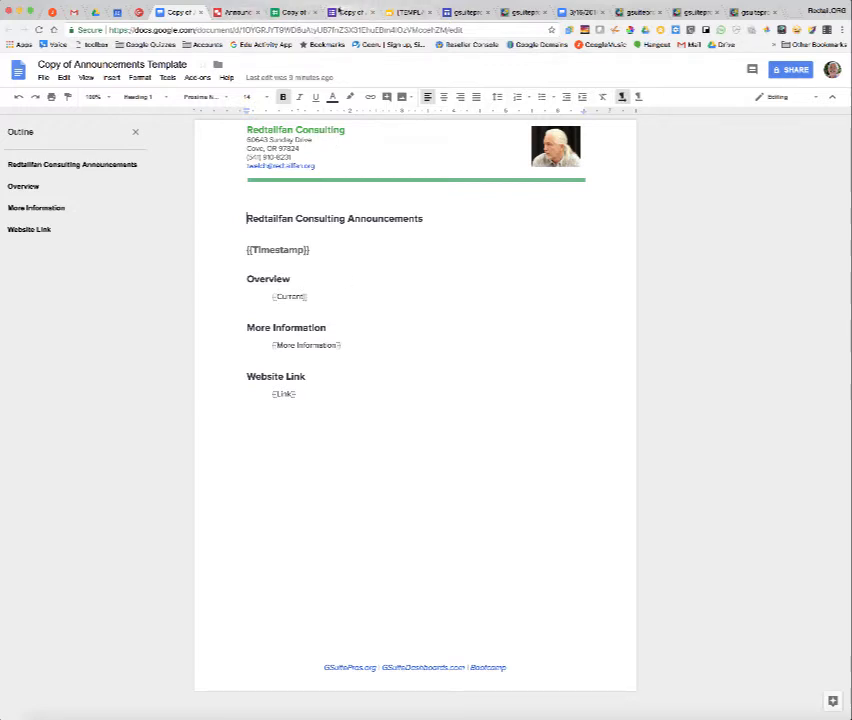
left_click(296, 12)
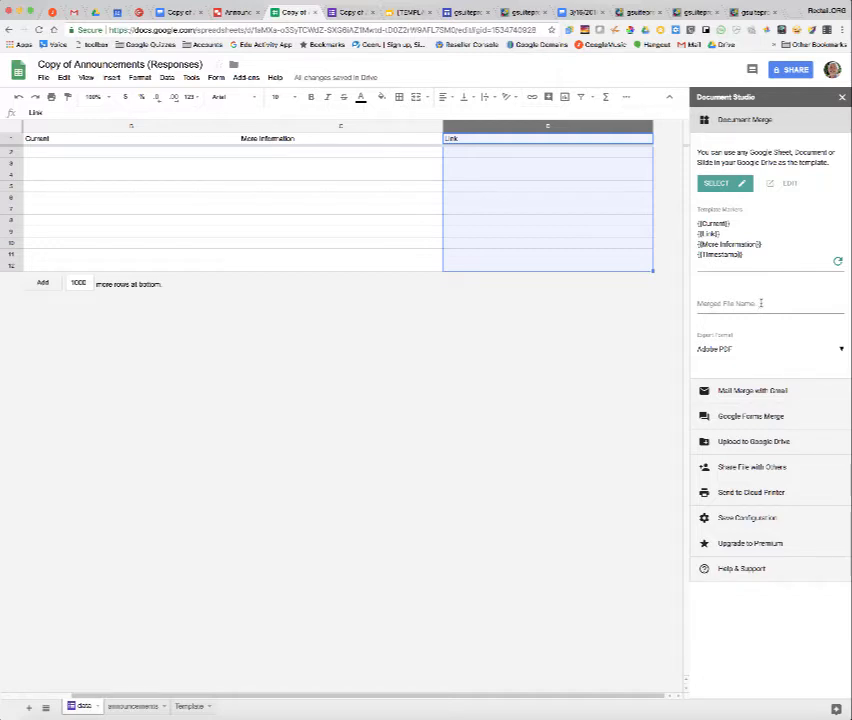
left_click(761, 303)
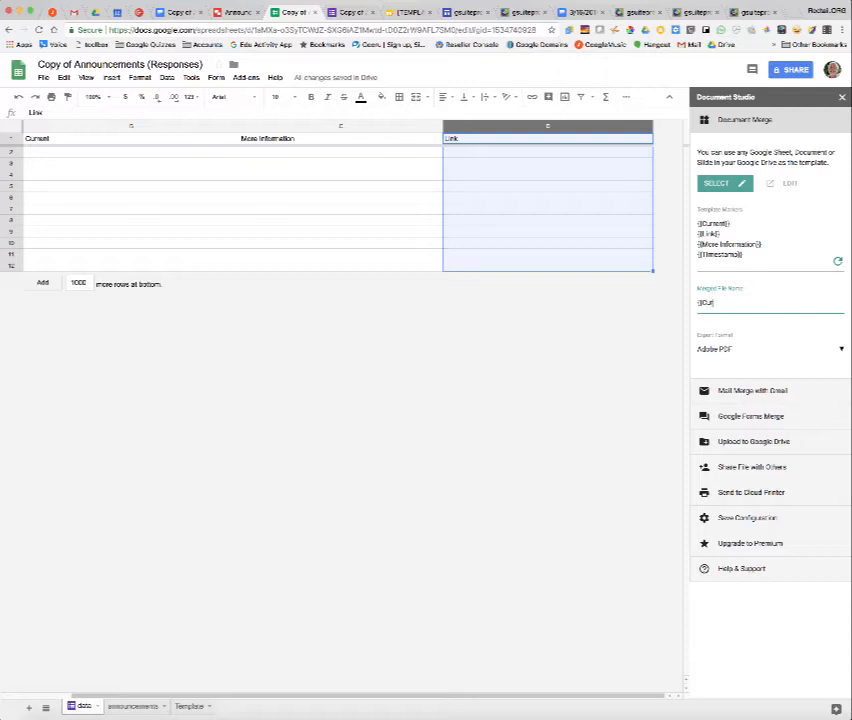
type("rent")
left_click(828, 356)
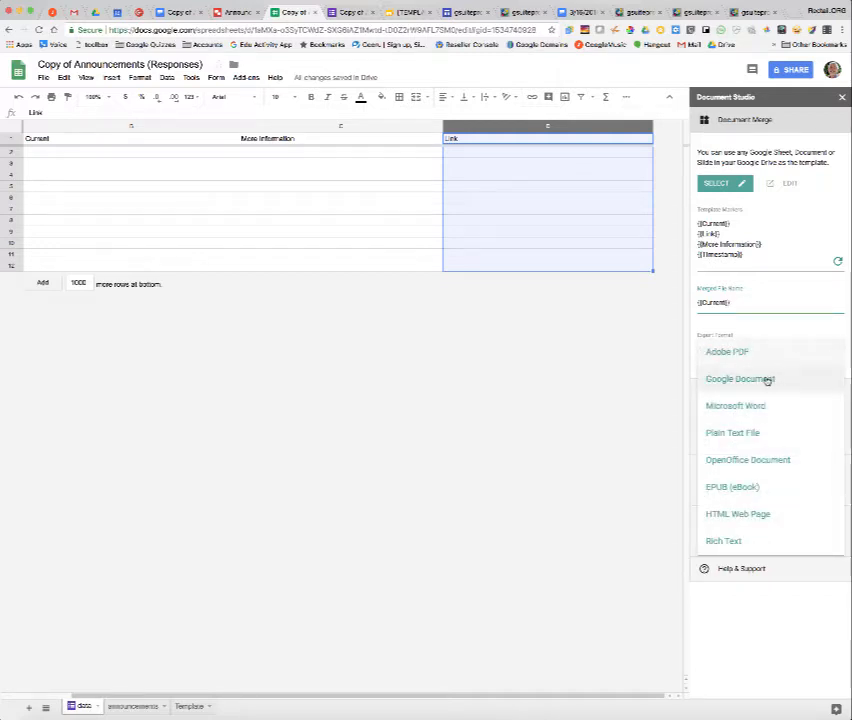
left_click(768, 379)
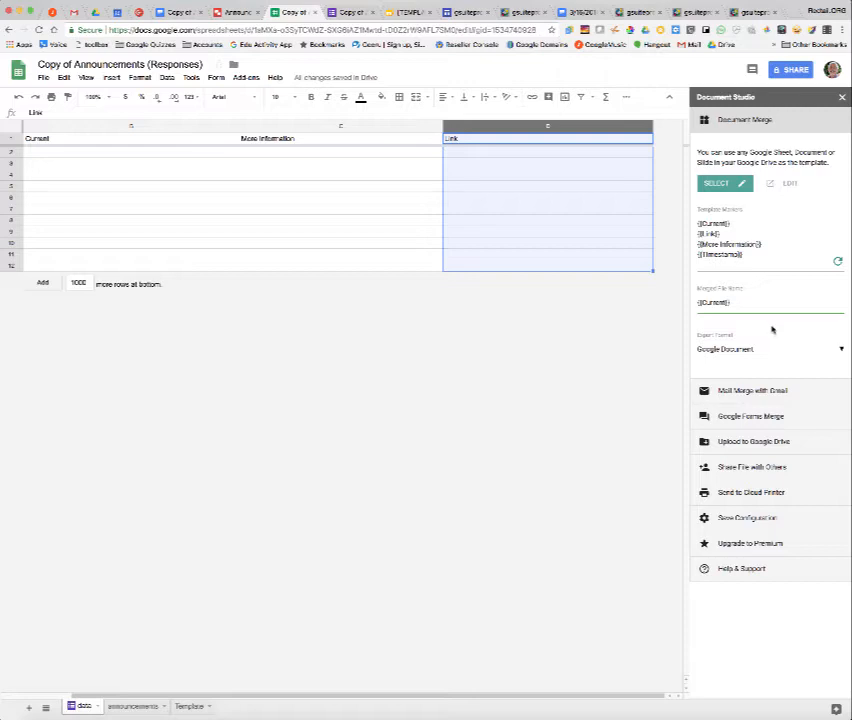
Select the Announcements Copy Output folder as the Google Drive destination for merged files.
left_click(771, 389)
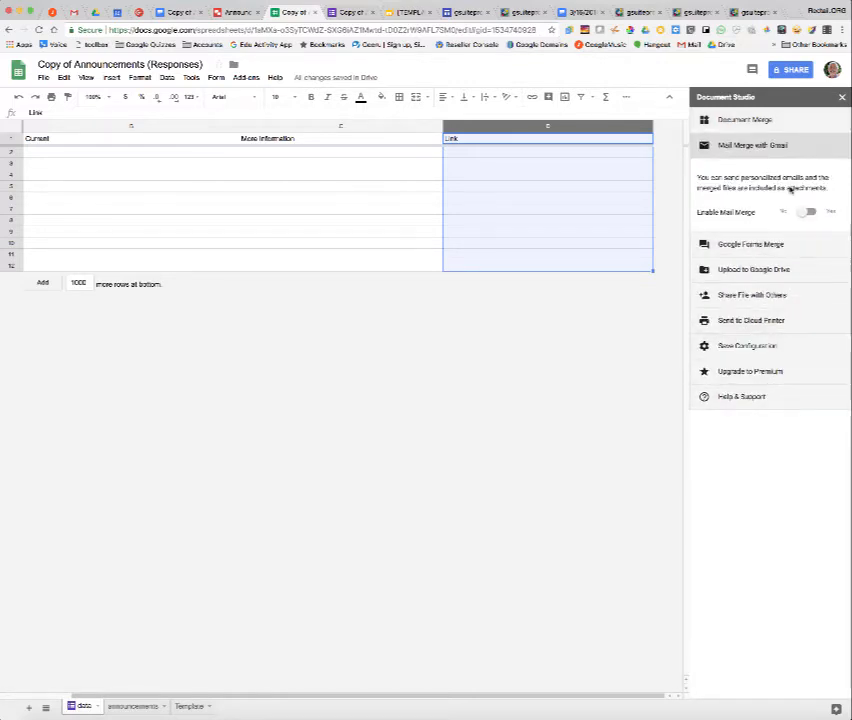
left_click(755, 246)
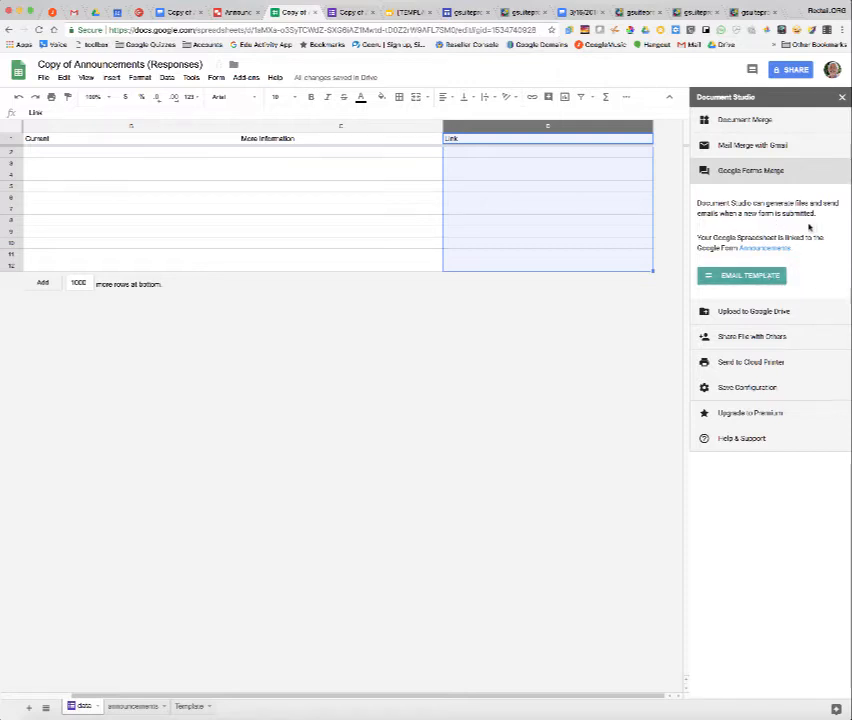
left_click(755, 312)
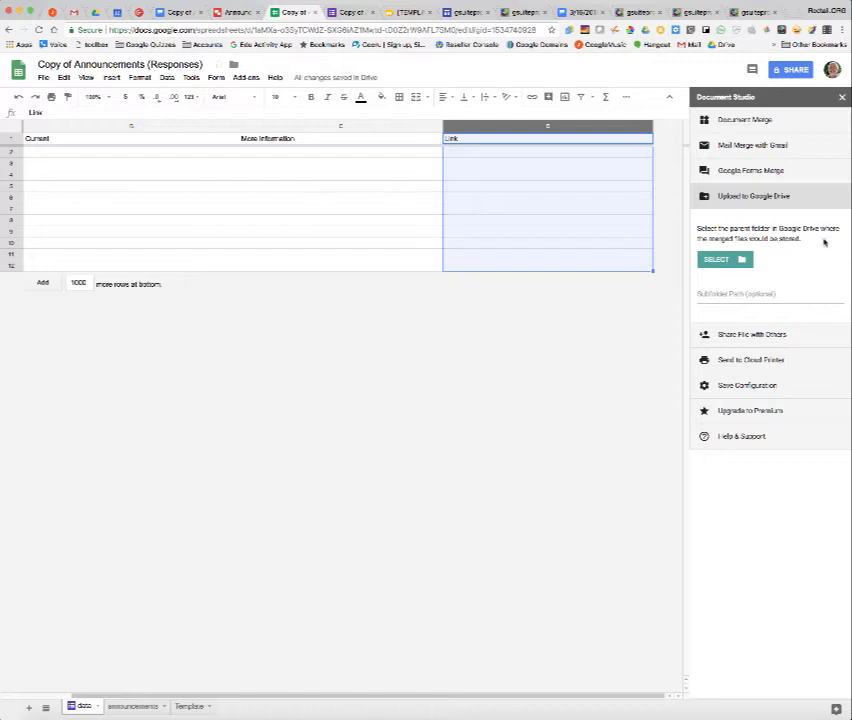
left_click(722, 259)
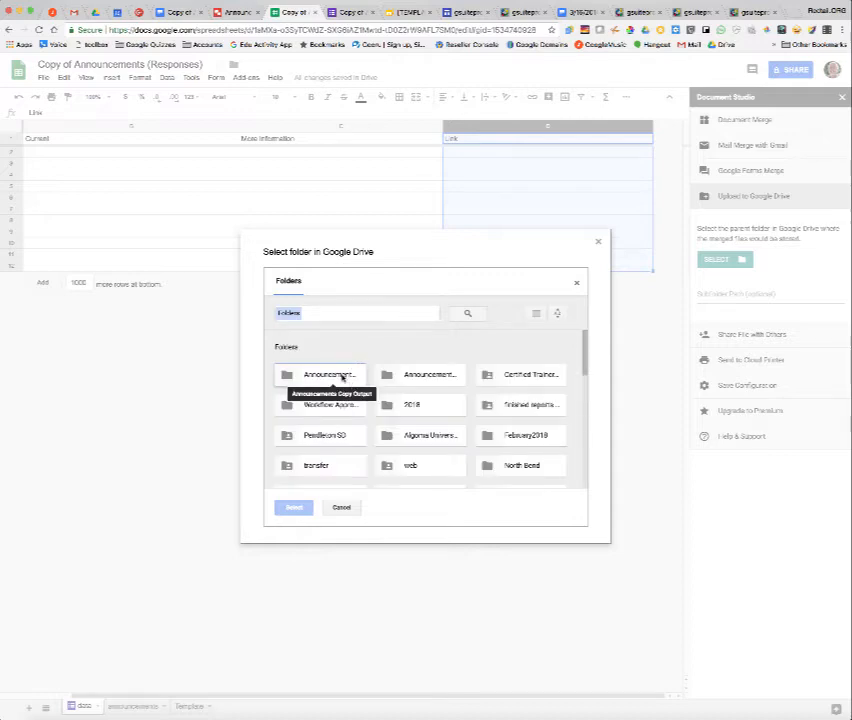
left_click(344, 376)
left_click(297, 508)
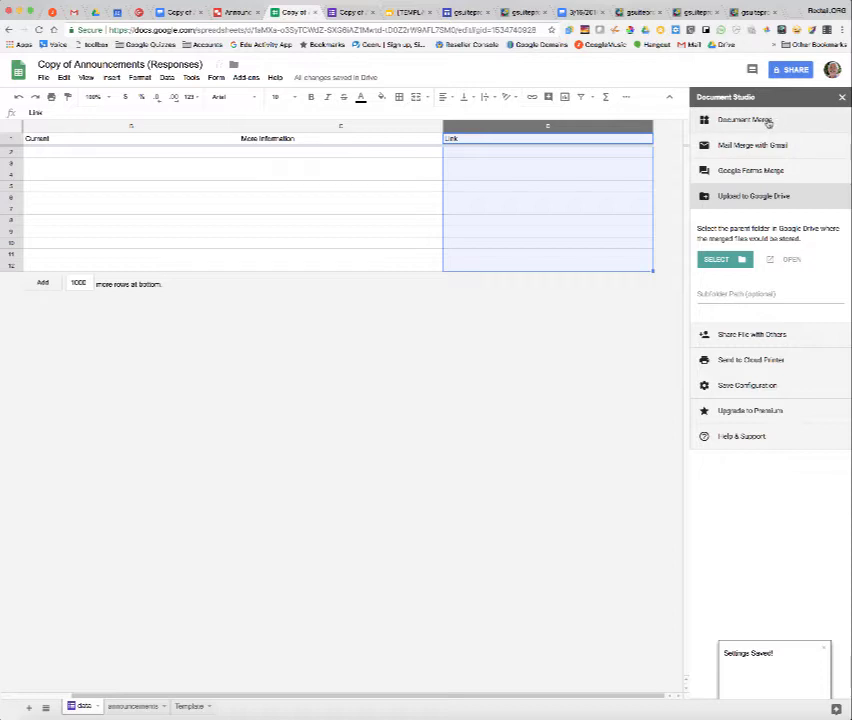
Review the Document Merge, Mail Merge, Forms Merge, Upload and Share settings sections.
left_click(767, 122)
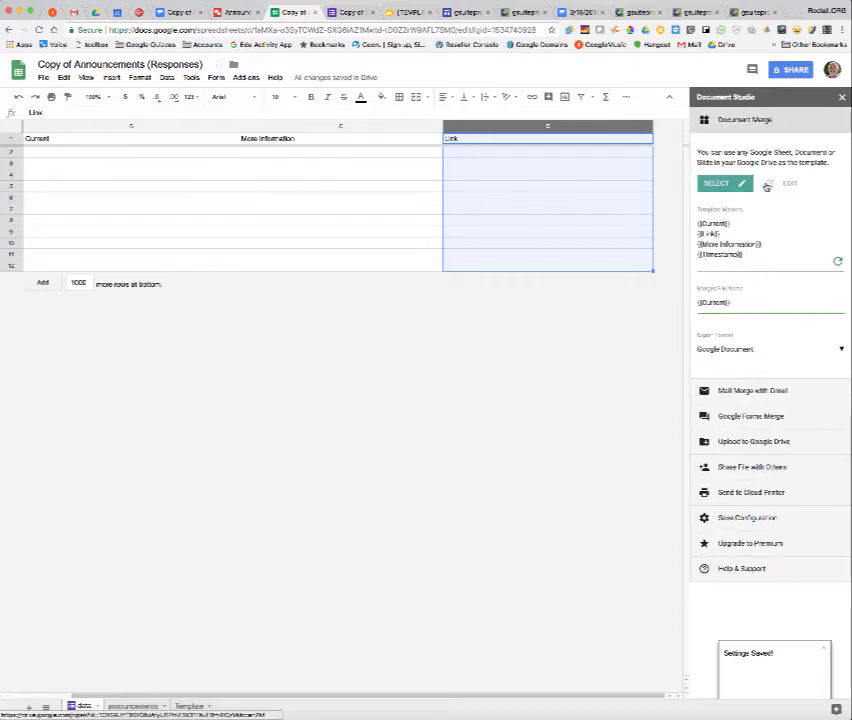
left_click(751, 392)
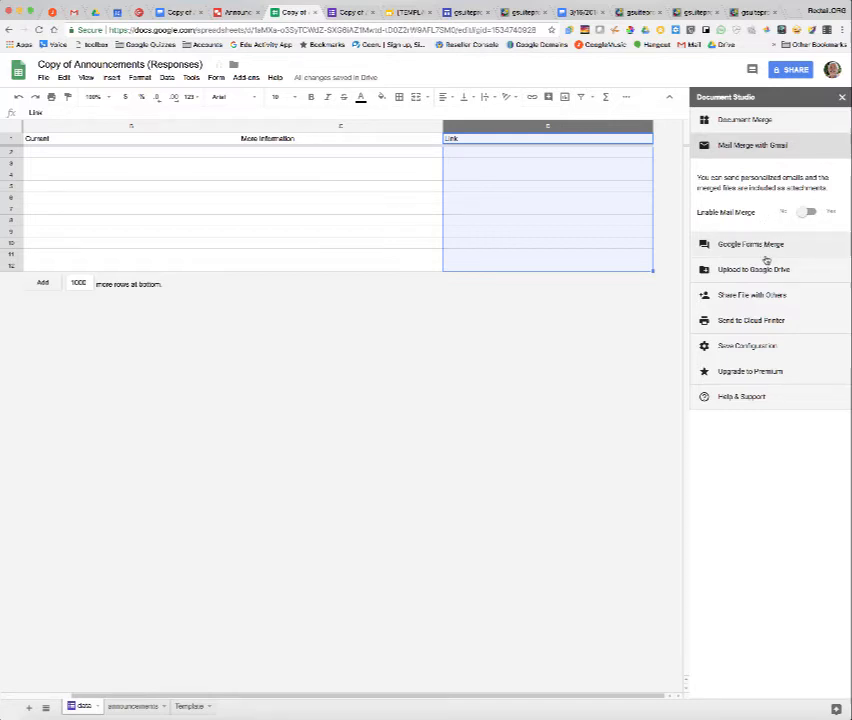
left_click(761, 250)
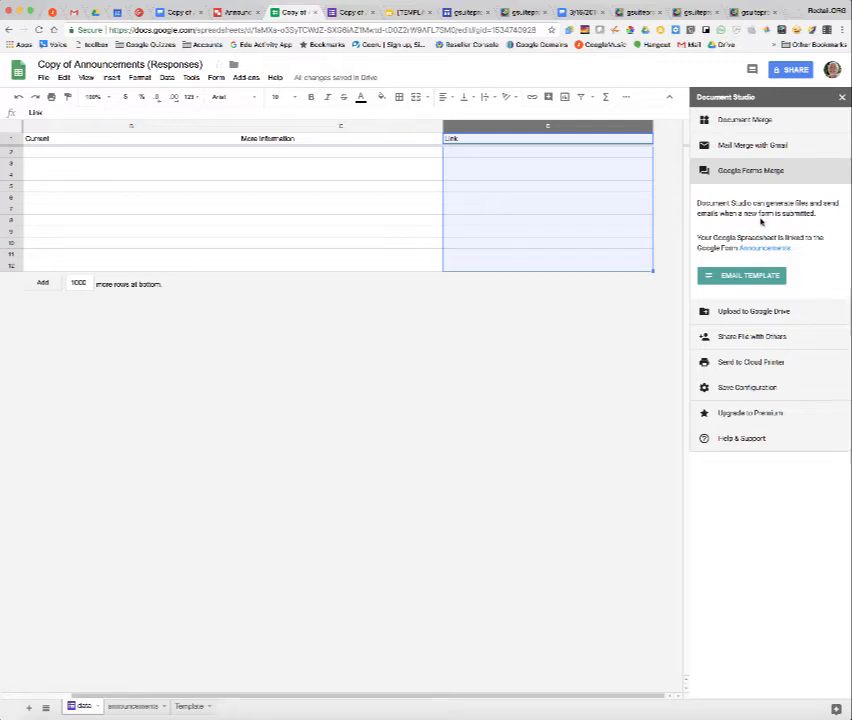
left_click(752, 312)
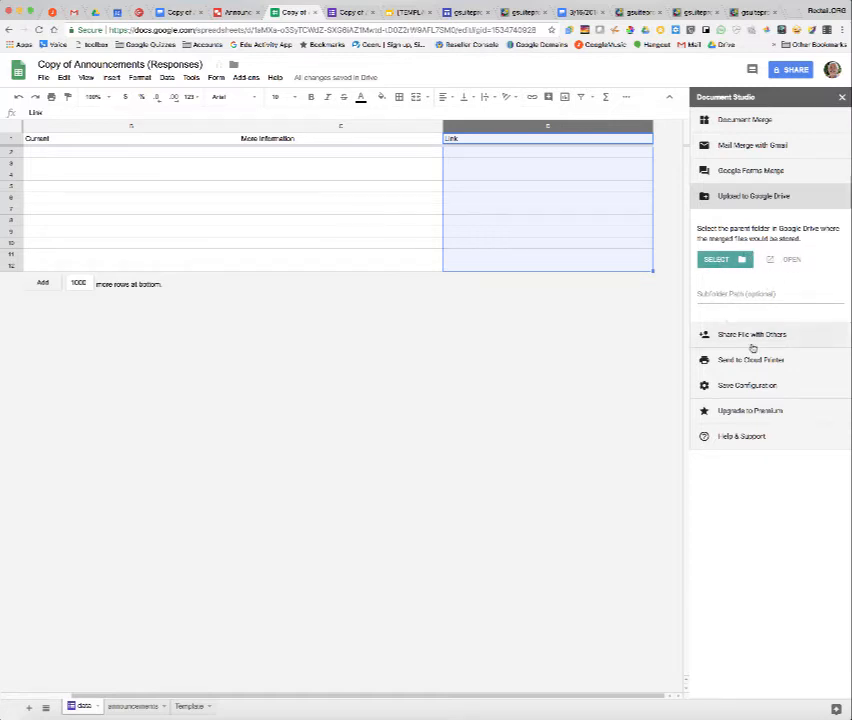
left_click(742, 336)
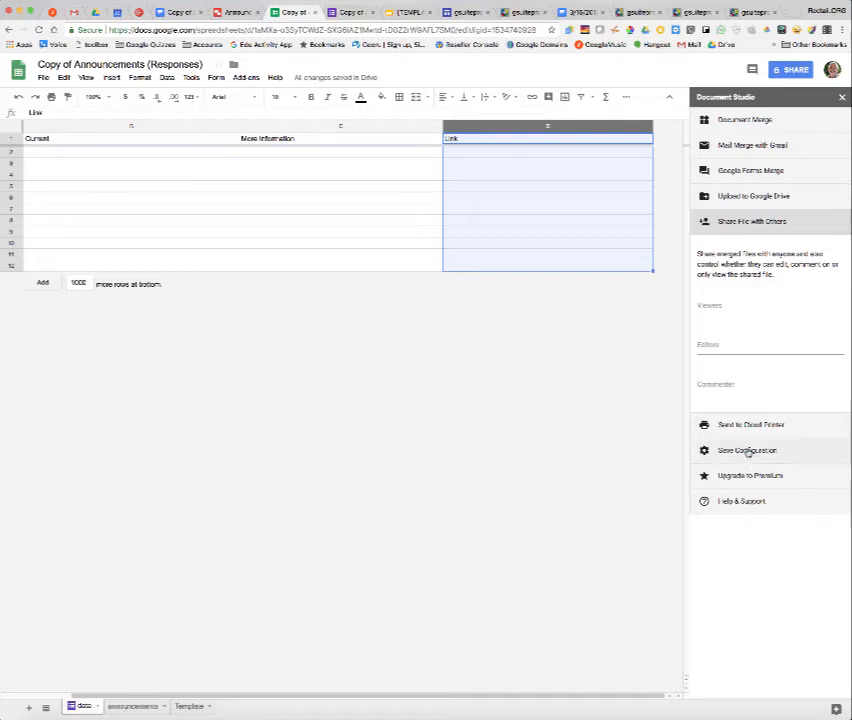
Enable the Merge on Form Submit option in the Save Configuration section.
left_click(702, 451)
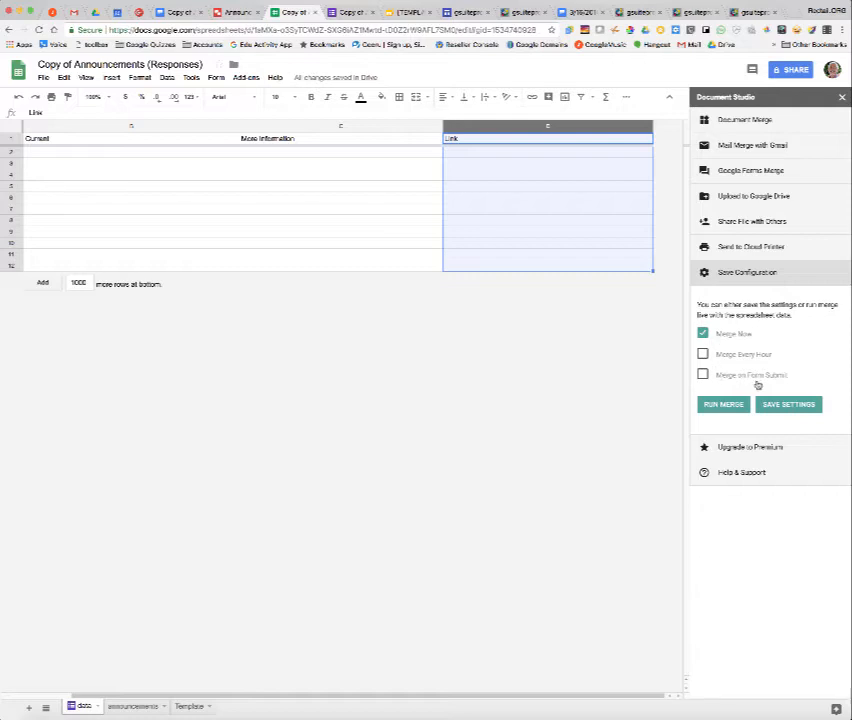
left_click(702, 374)
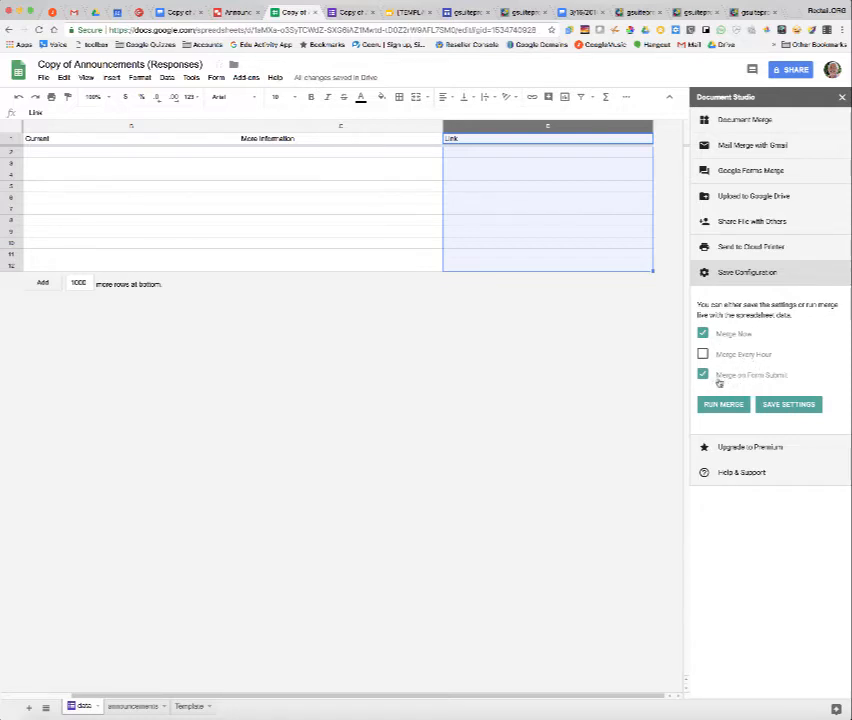
Save the Document Studio settings and close the add-on sidebar.
left_click(797, 405)
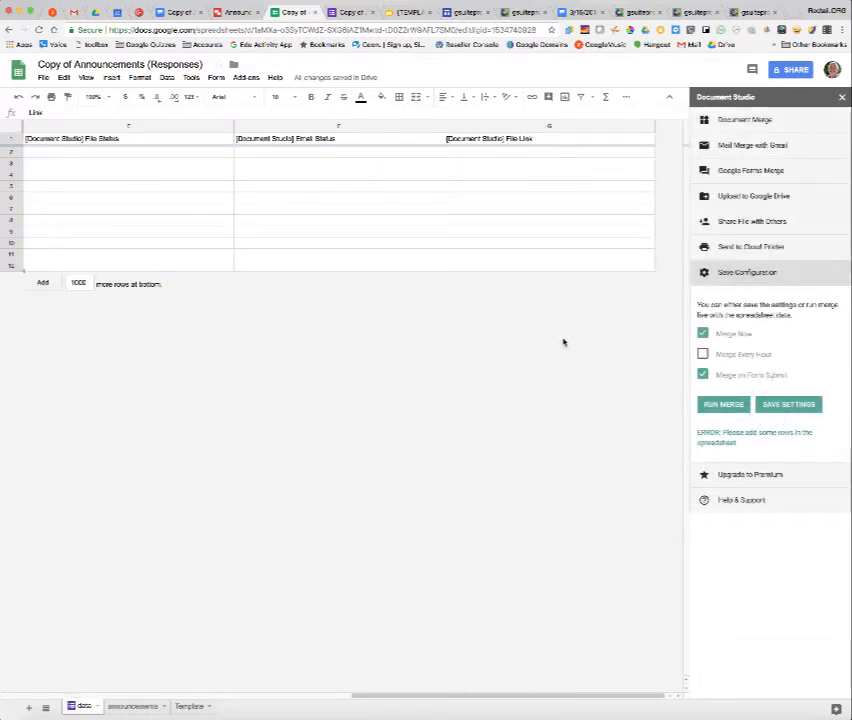
left_click(842, 97)
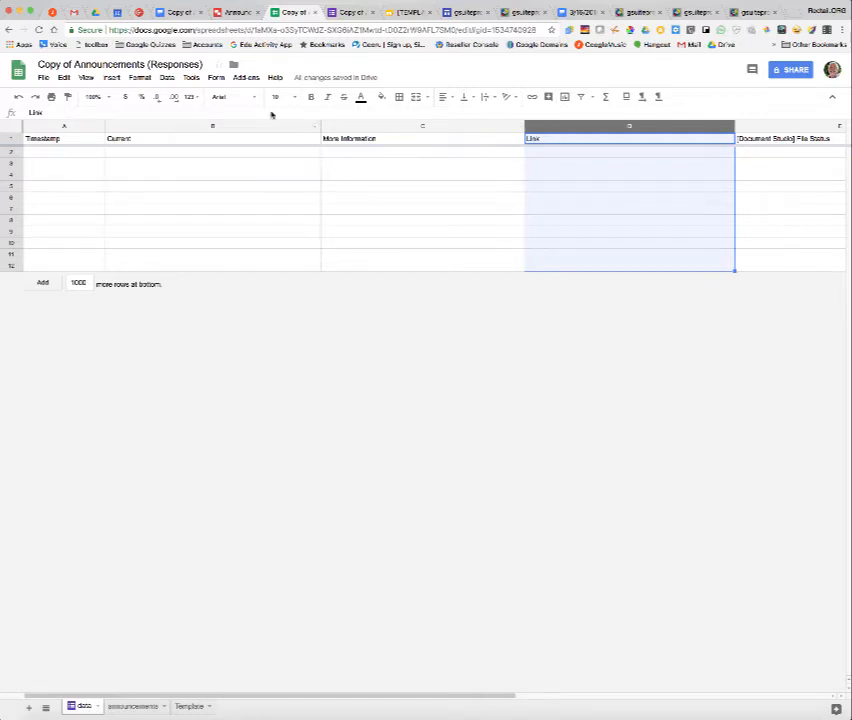
Open the live form and answer Current with Announcements and More Information with How to make announcements.
left_click(216, 77)
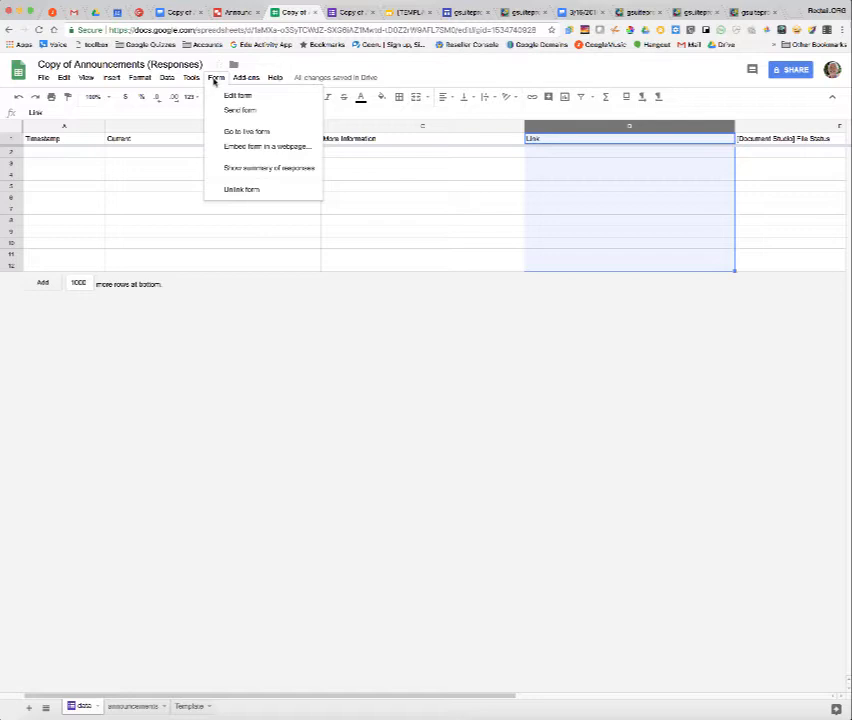
left_click(258, 136)
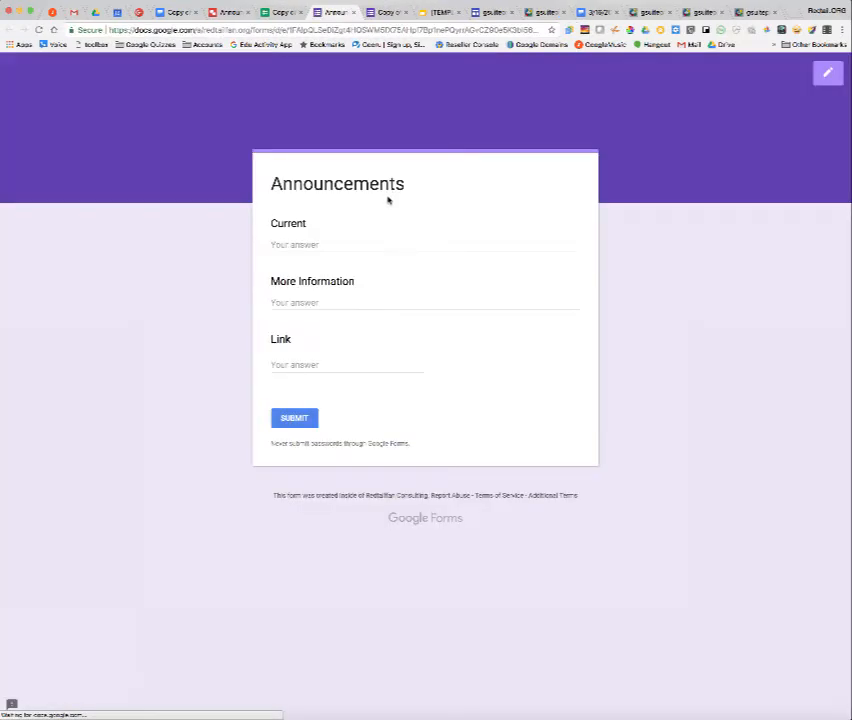
left_click(341, 238)
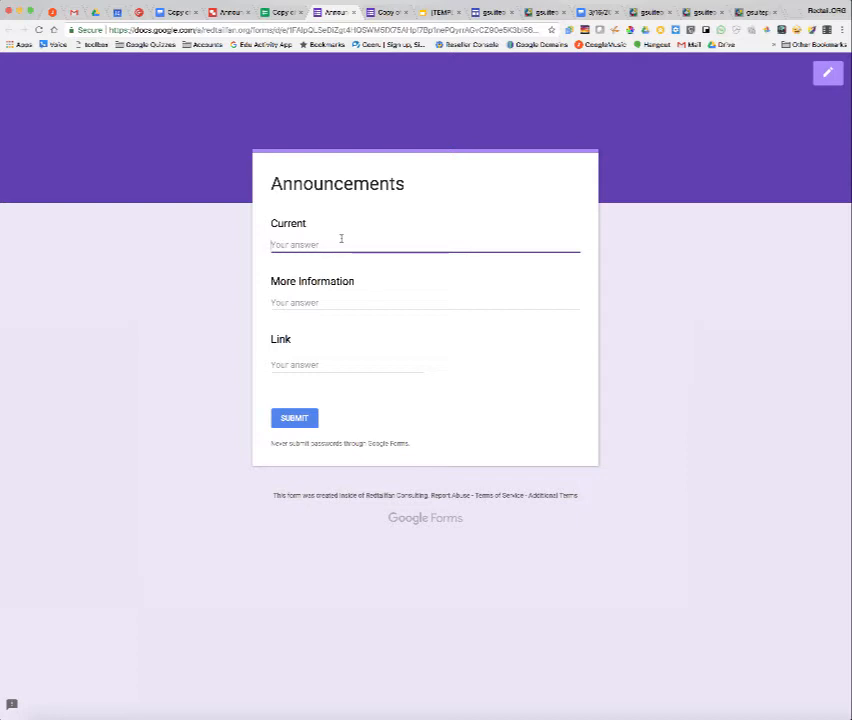
type("Announcements")
left_click(339, 299)
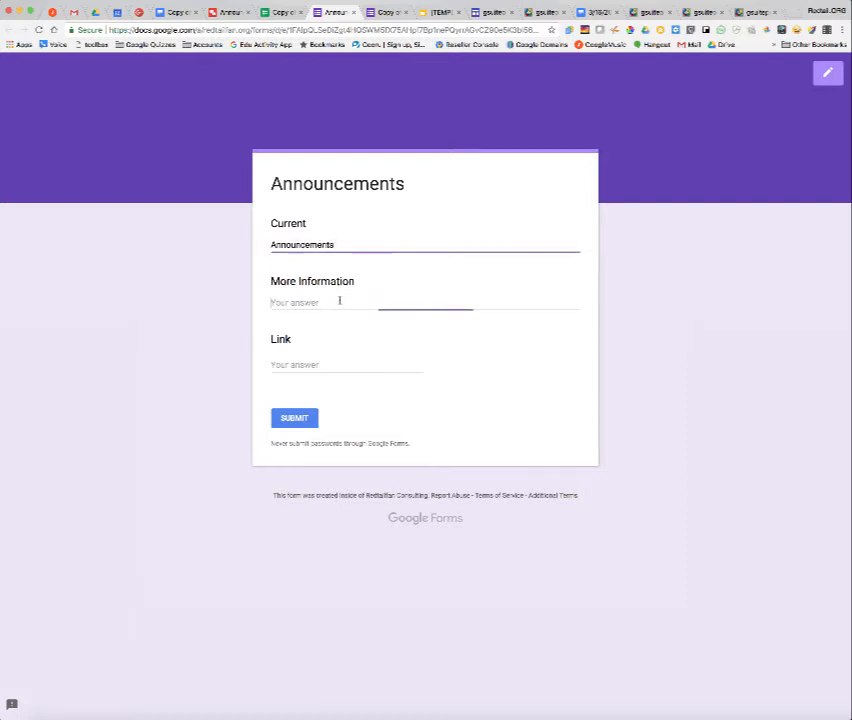
type("How t")
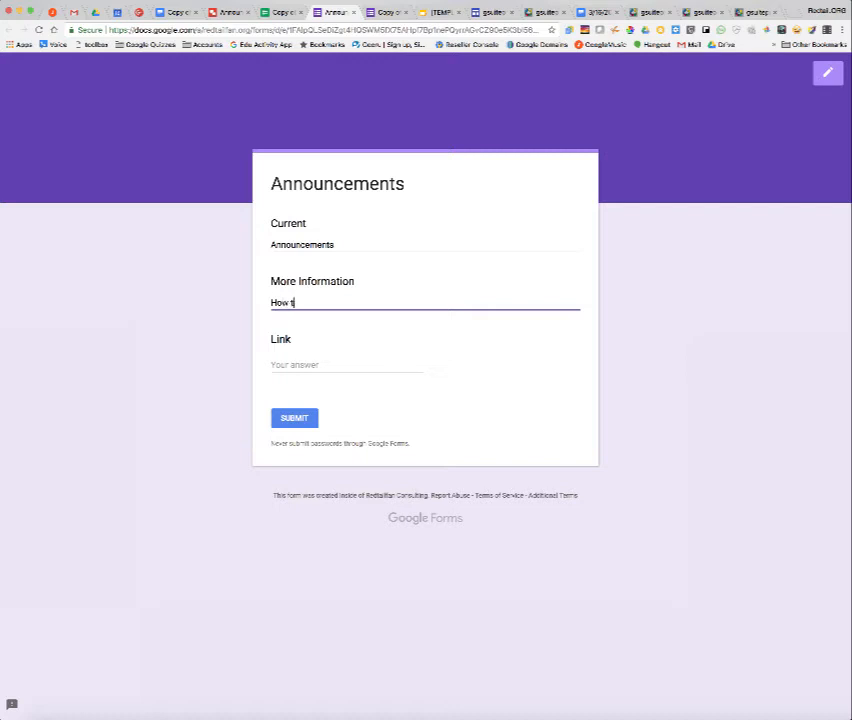
type("o make announ")
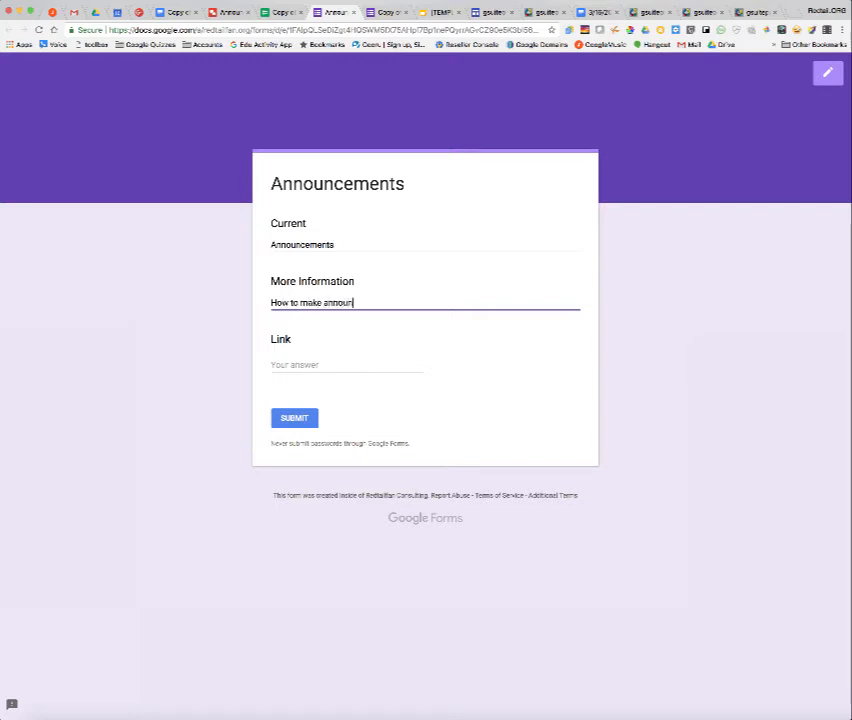
type("cements")
left_click(306, 364)
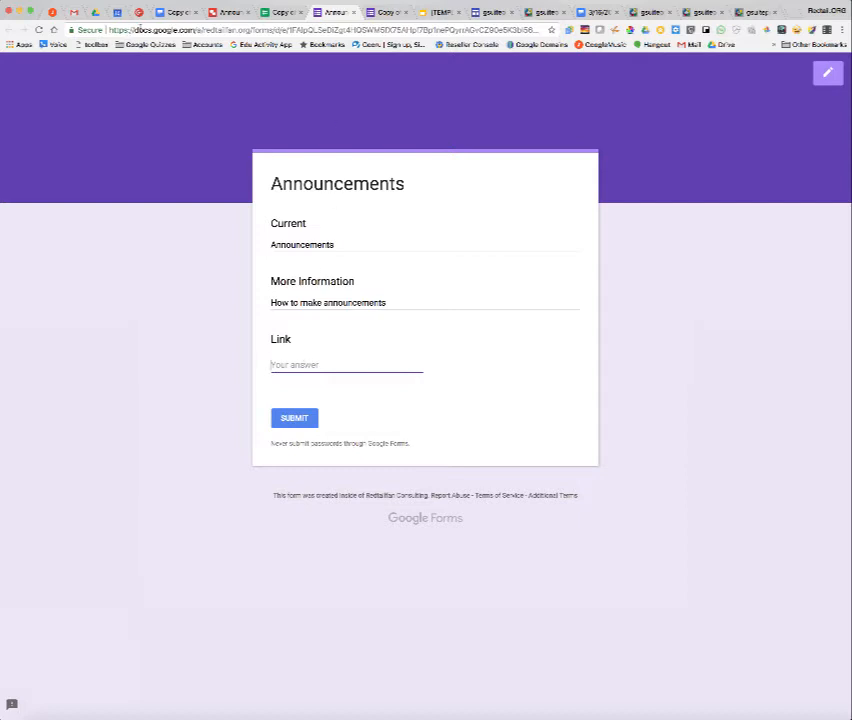
Copy the URL of the Announcements page on the gsuitepros site.
left_click(496, 13)
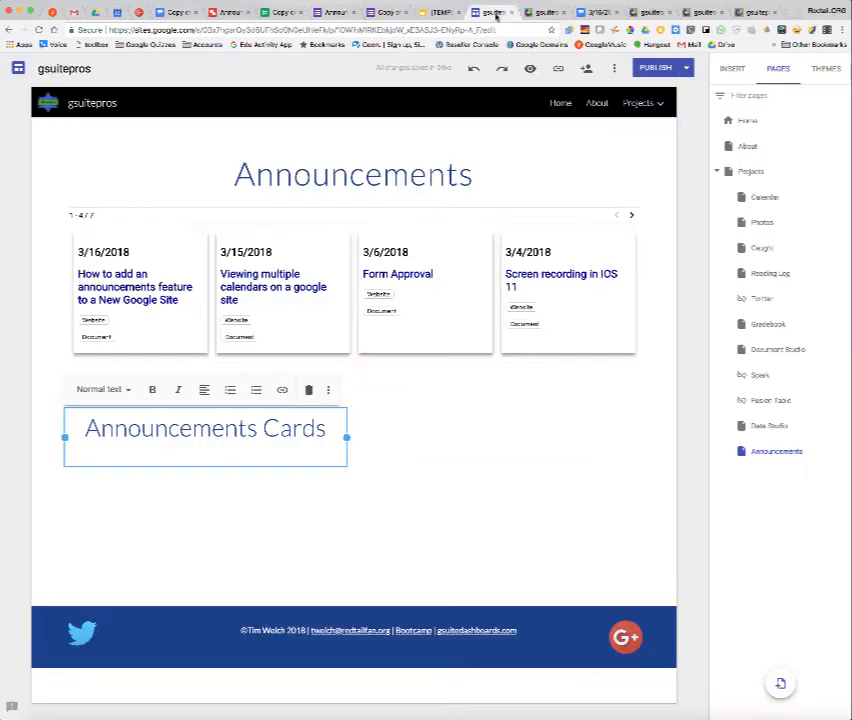
left_click(543, 12)
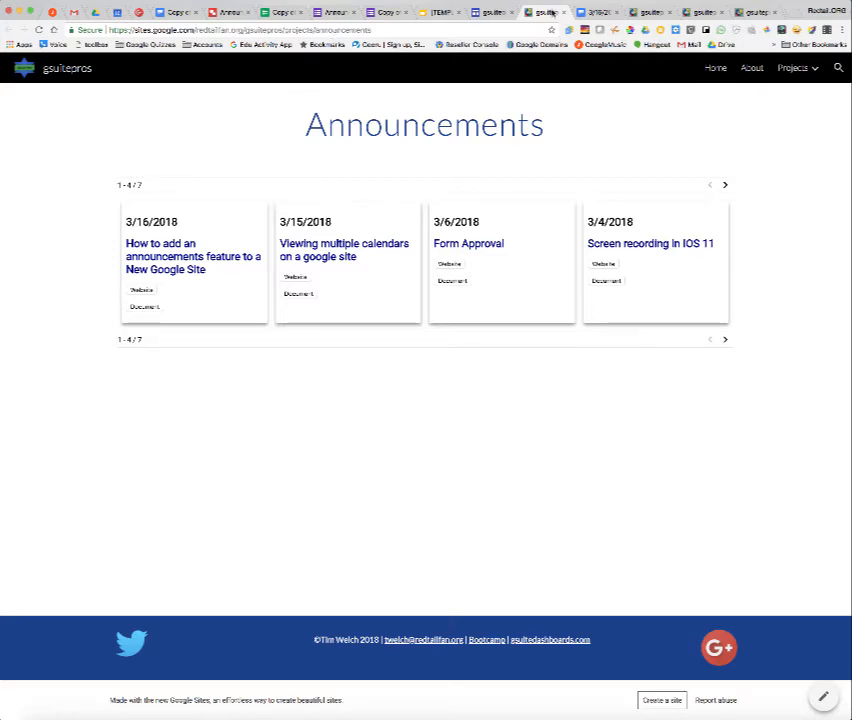
left_click(697, 13)
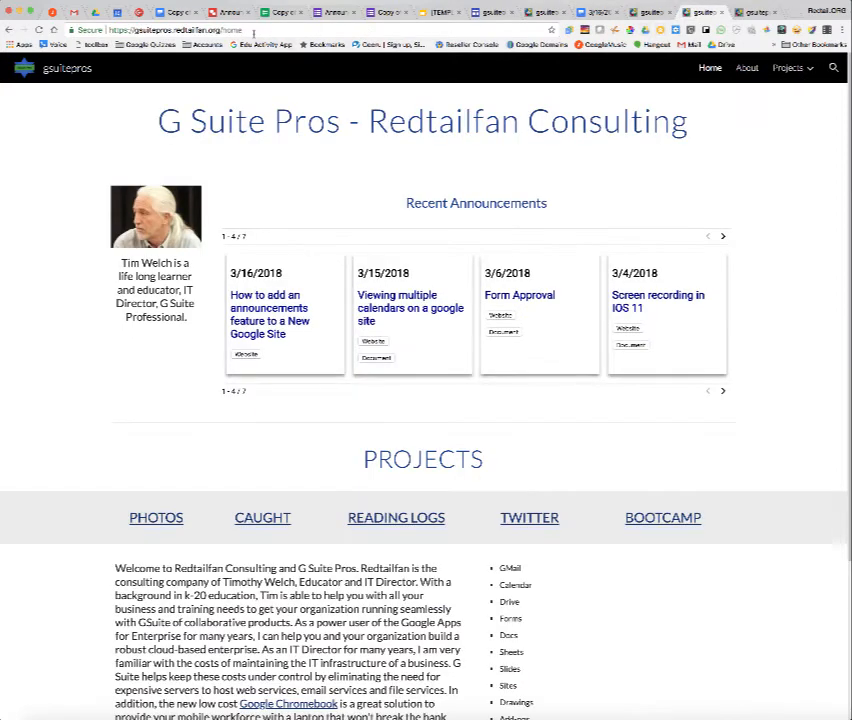
left_click(757, 12)
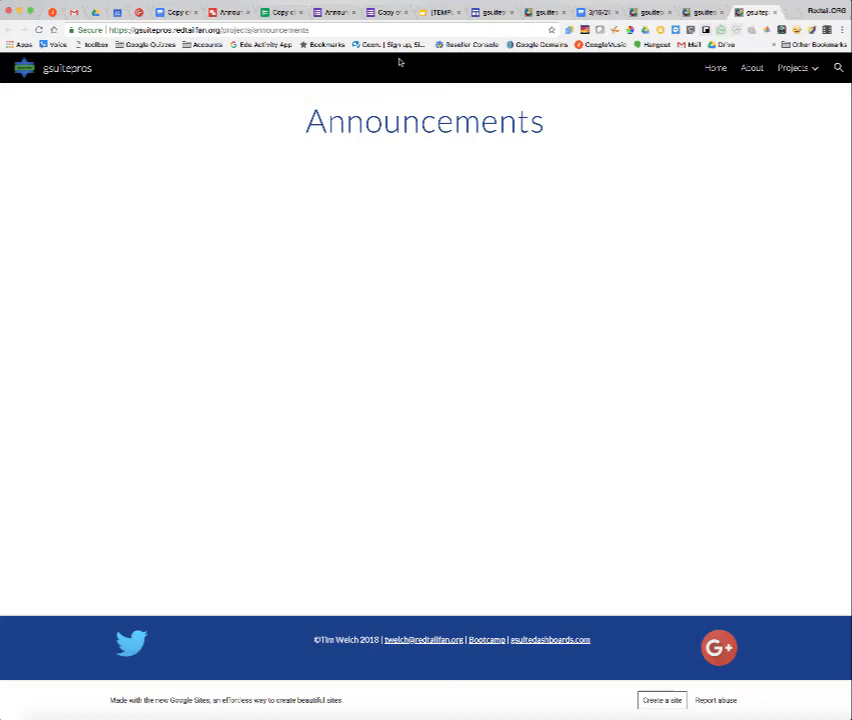
left_click(318, 30)
key("ctrl+c")
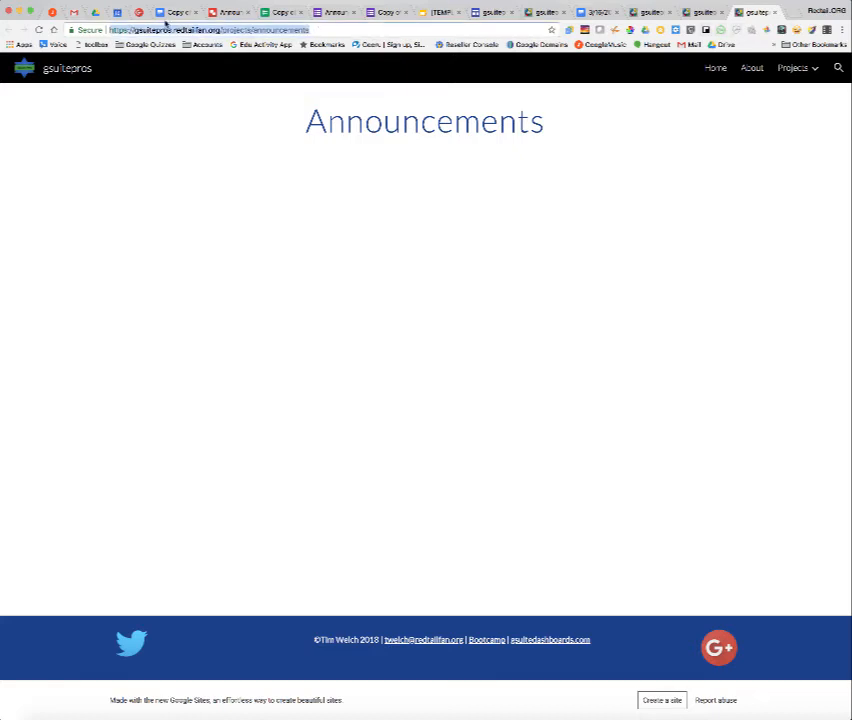
left_click(392, 13)
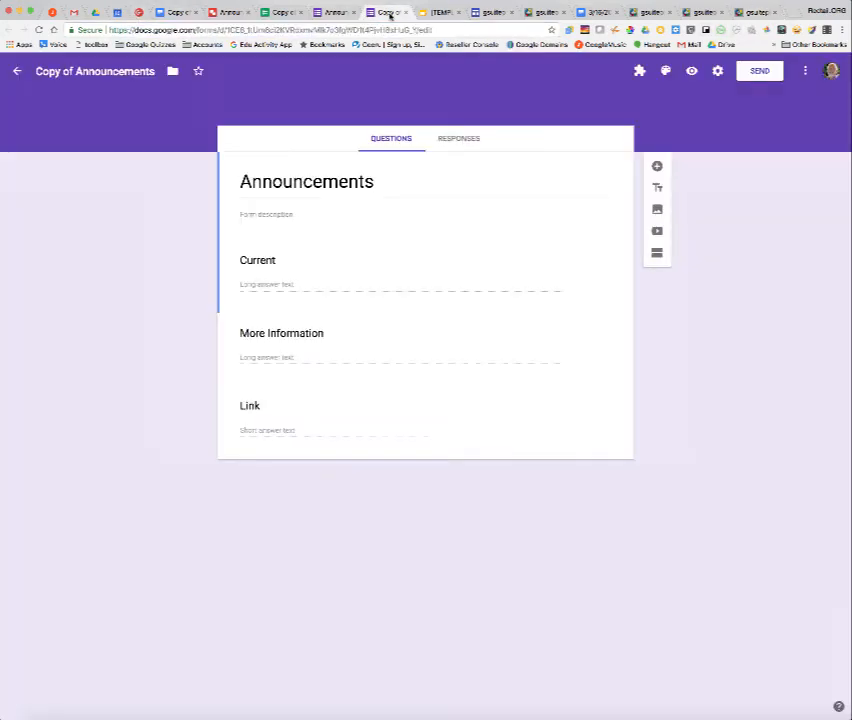
Paste the page URL into the form's Link answer and submit the response.
left_click(335, 14)
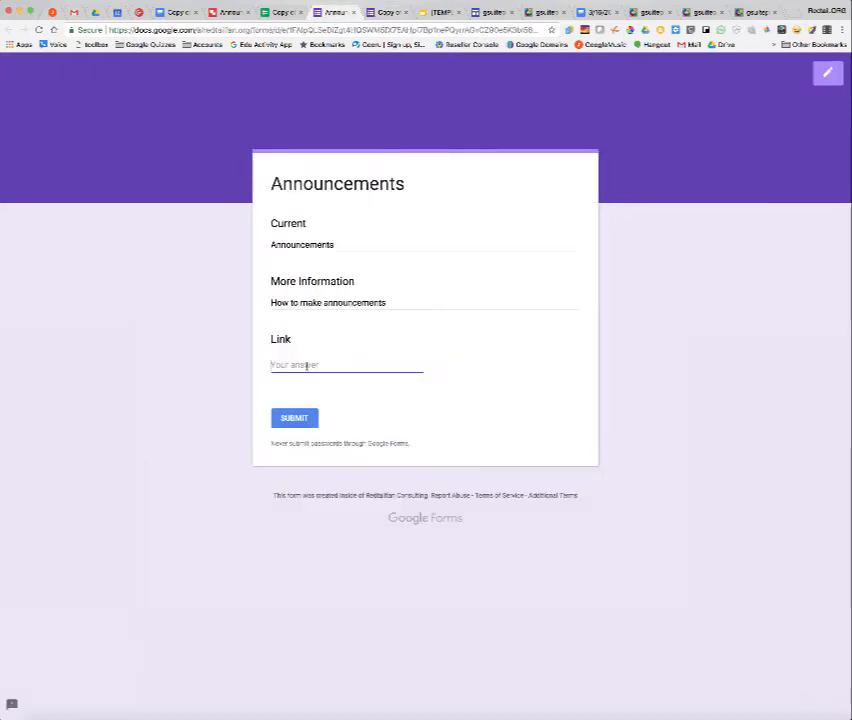
key("ctrl+v")
left_click(292, 419)
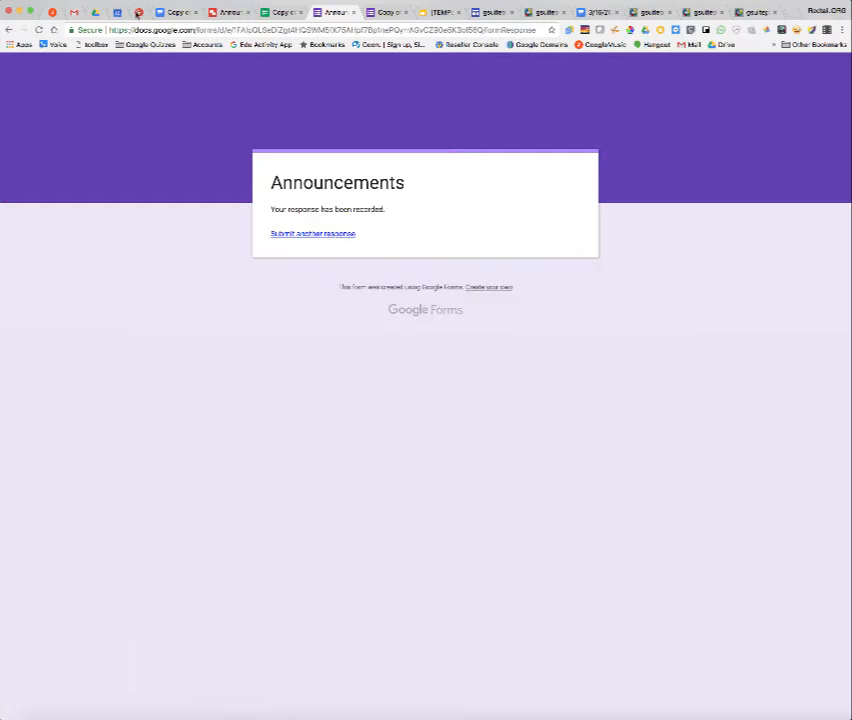
Check the new response row with its merge status and open the merged Announcements document in the output folder.
left_click(280, 12)
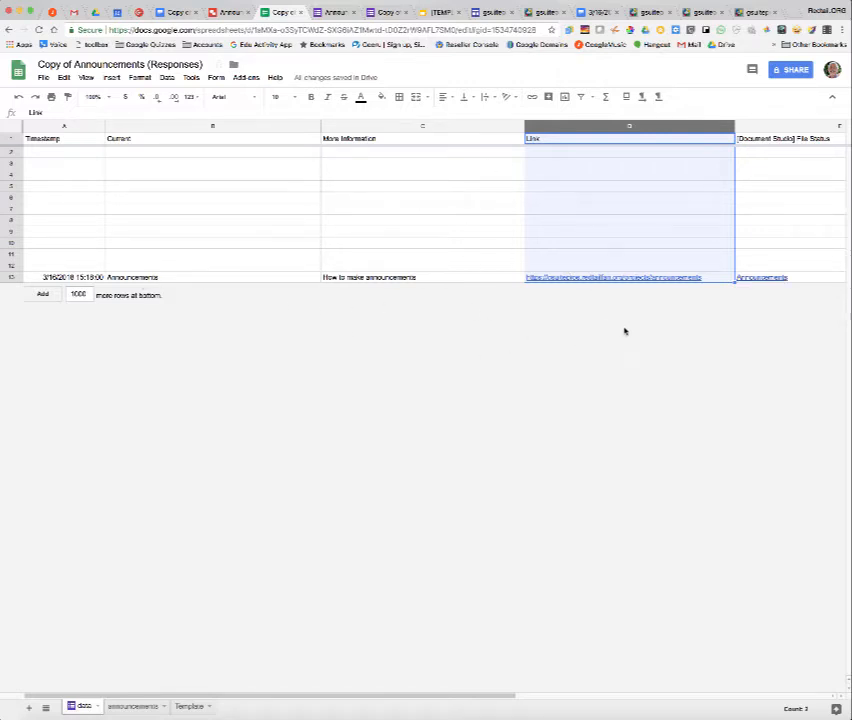
scroll(600, 320, "right", 5)
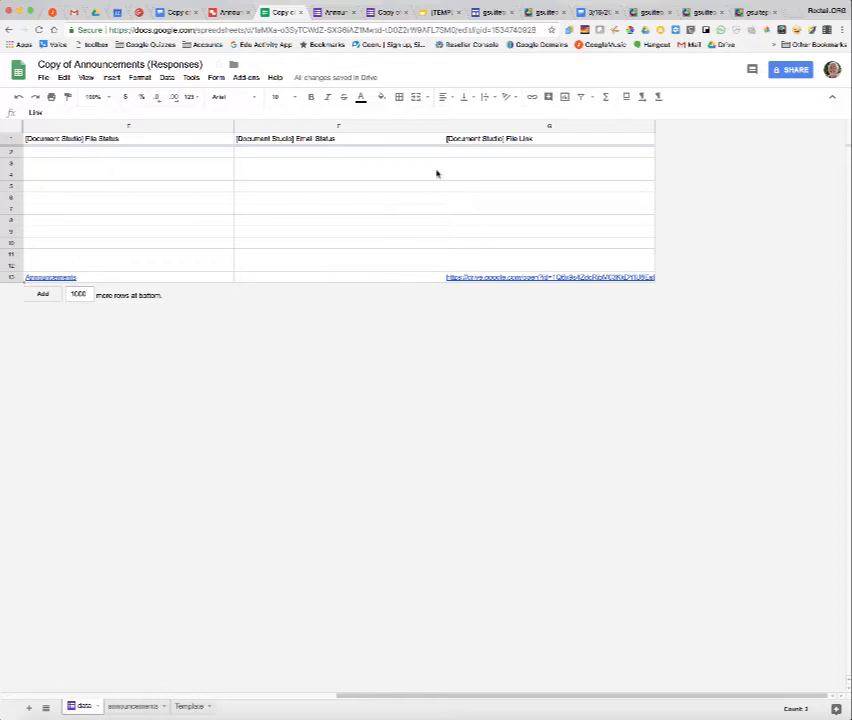
left_click(96, 12)
double_click(220, 157)
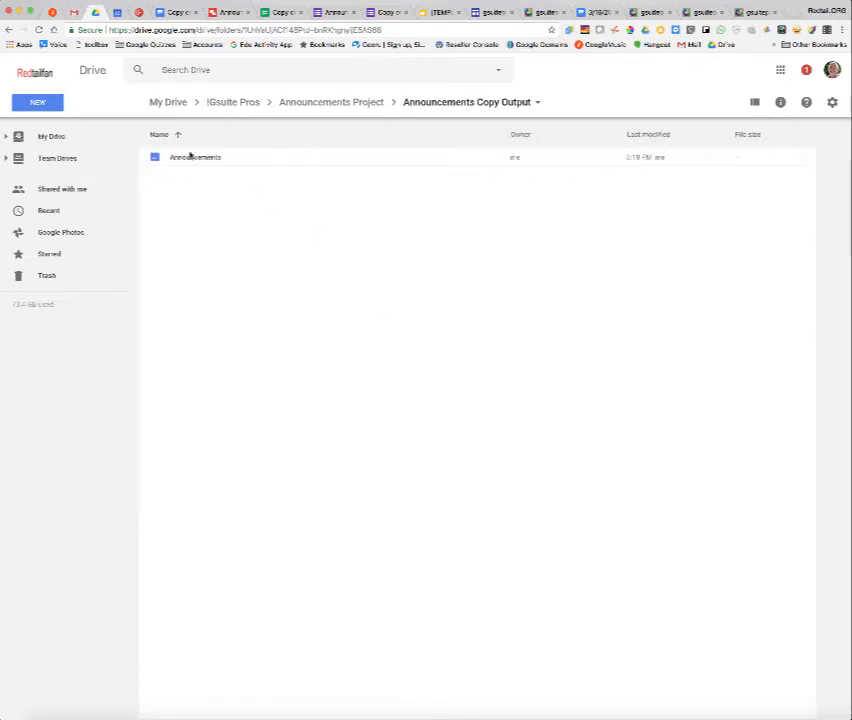
double_click(183, 158)
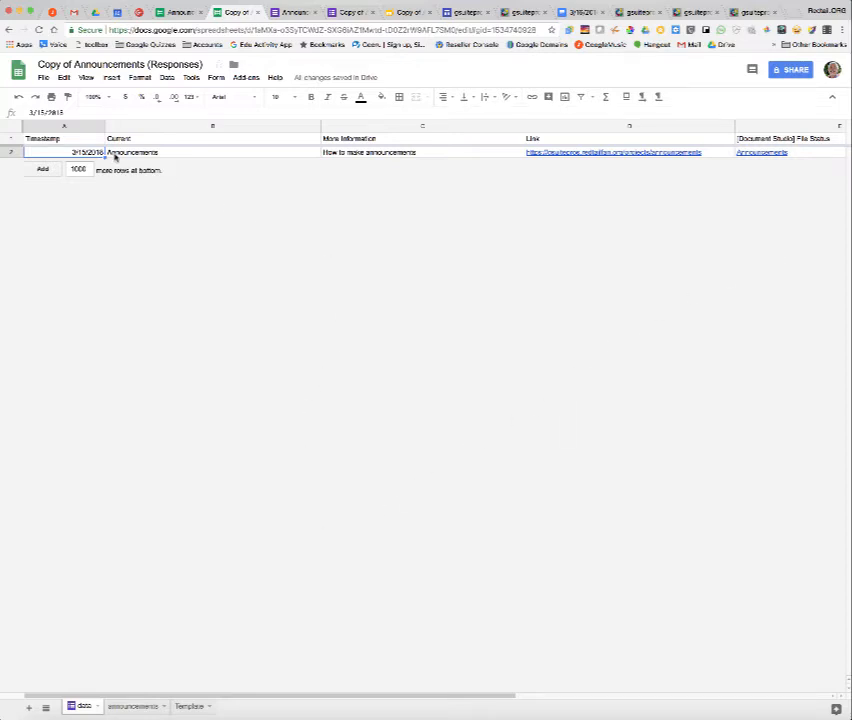
Examine the announcements sheet's filter formula and its date range cells.
left_click(133, 707)
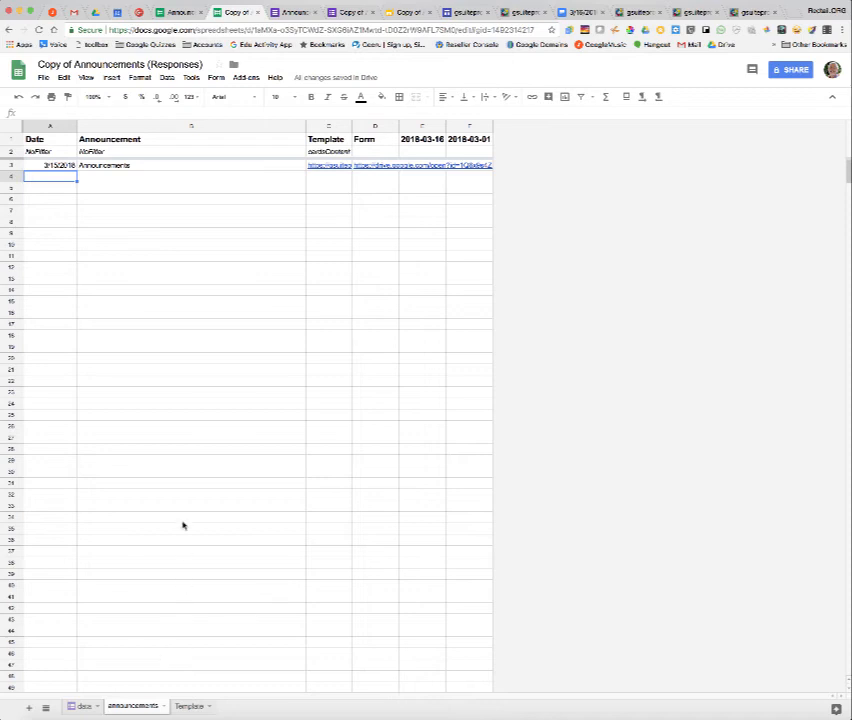
left_click(56, 167)
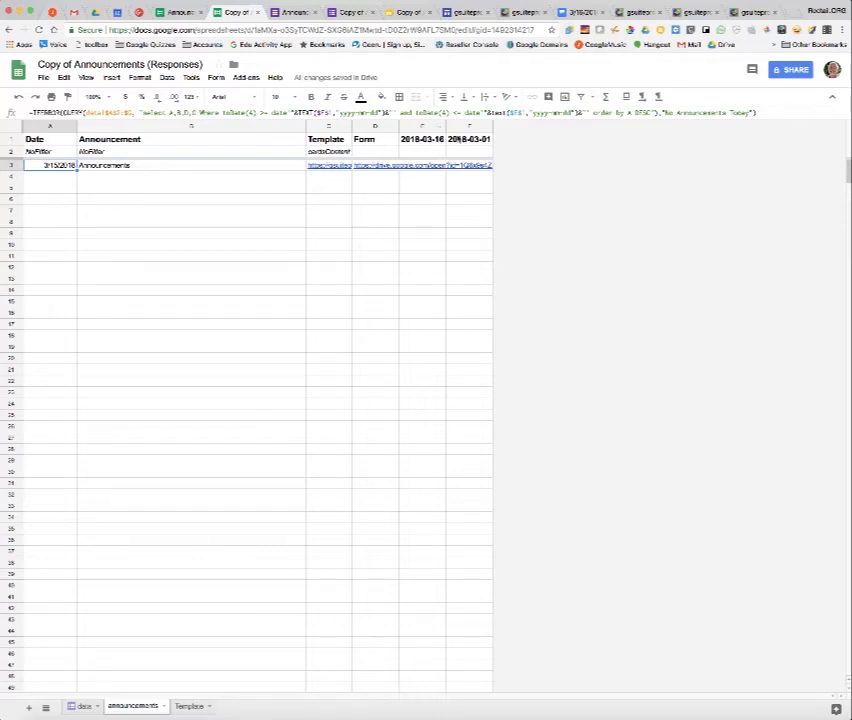
left_click(426, 142)
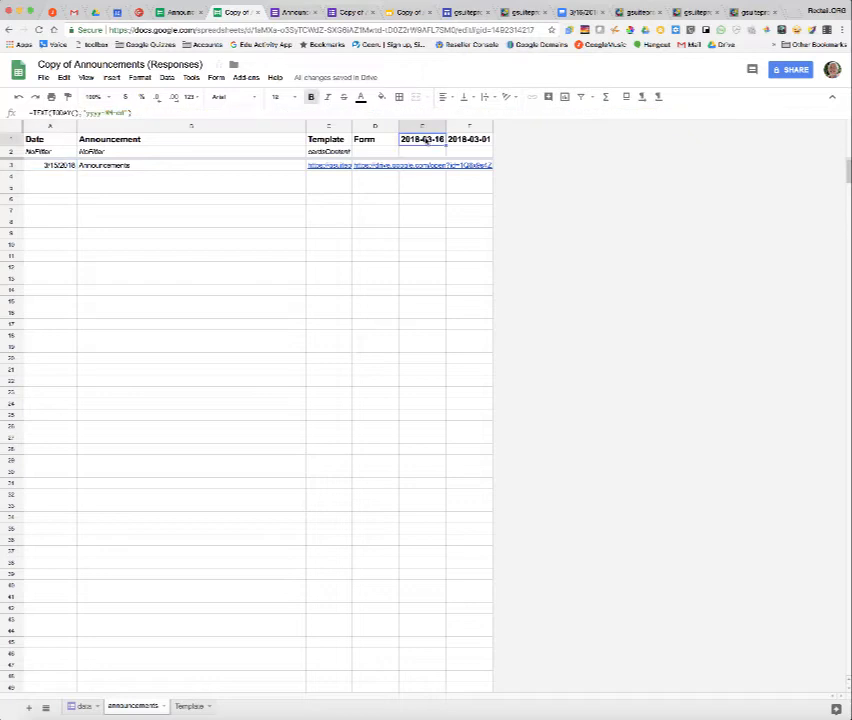
left_click(474, 142)
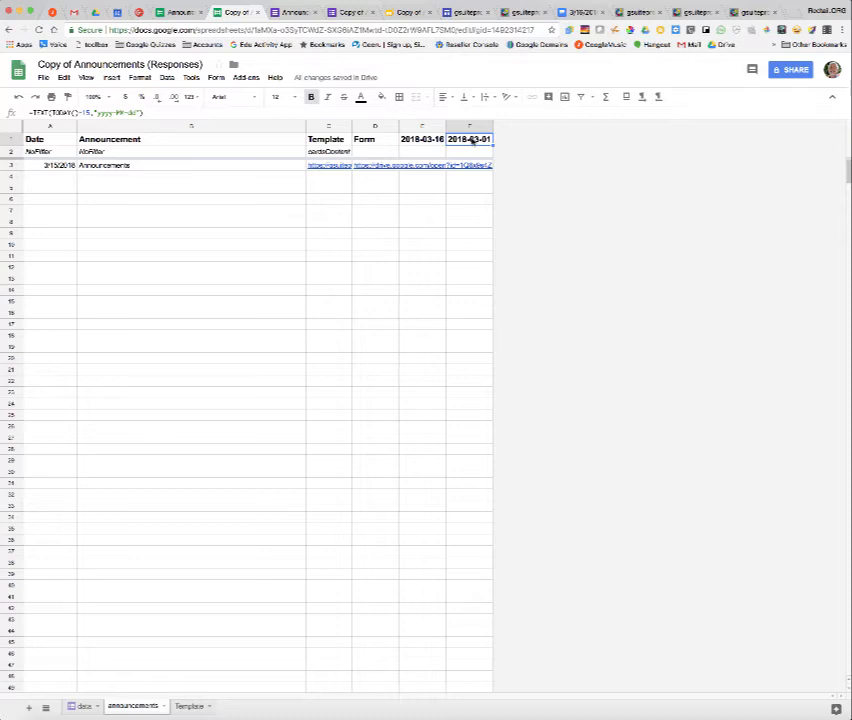
left_click(48, 166)
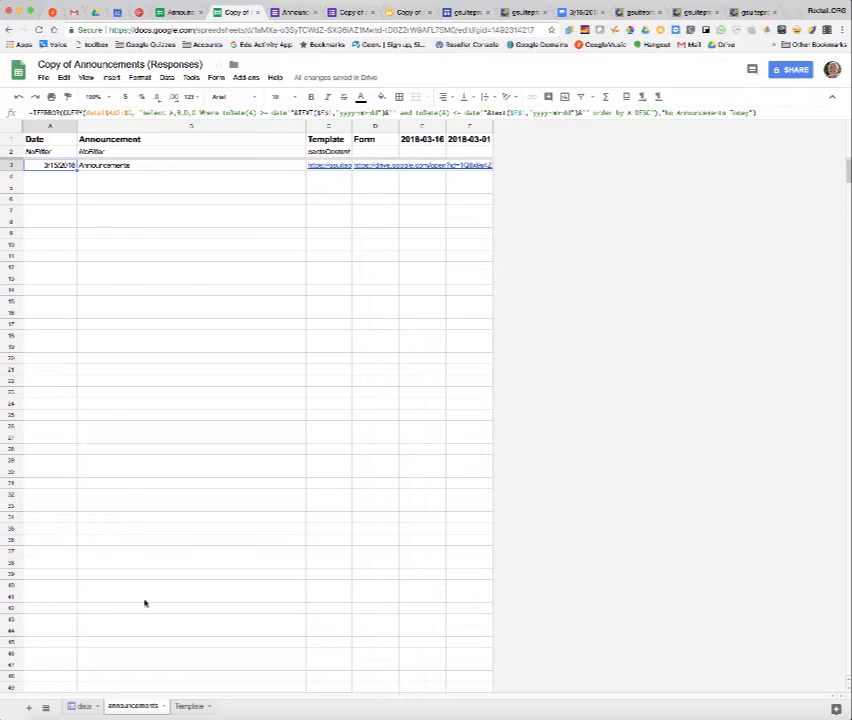
Change the response's timestamp to 3/17/2018 and check the announcements sheet.
left_click(82, 707)
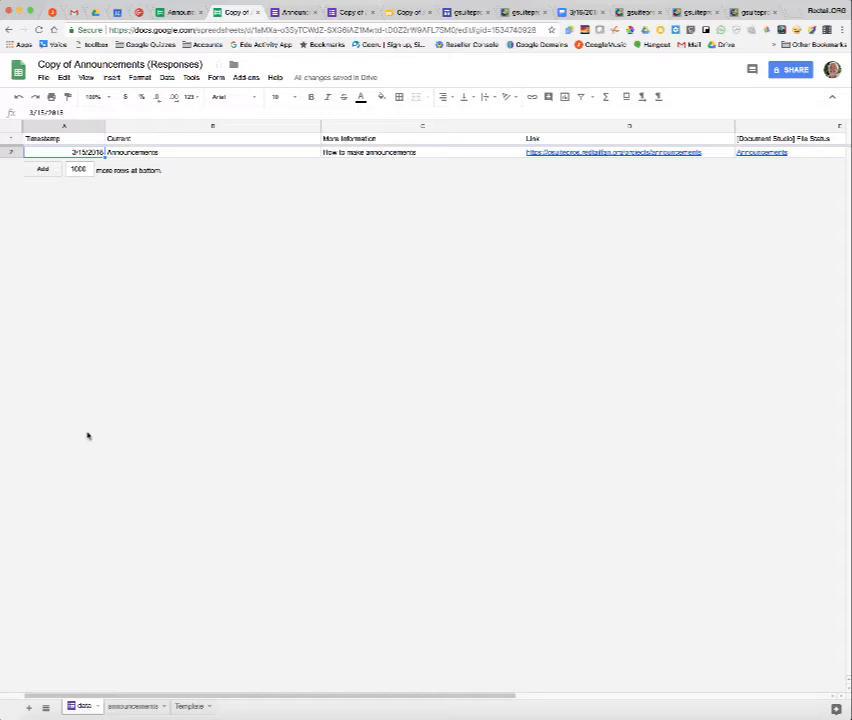
double_click(86, 152)
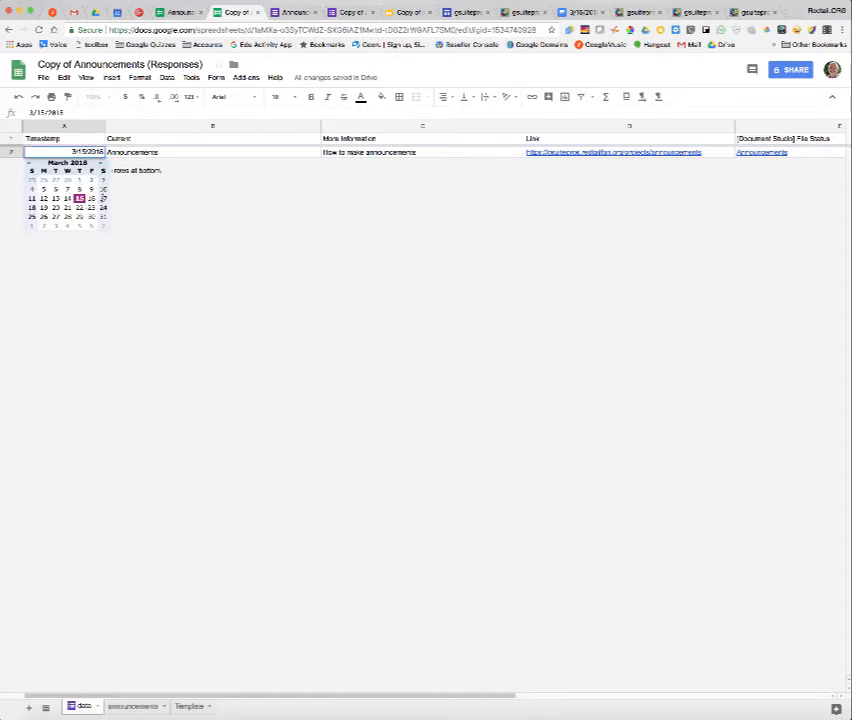
left_click(103, 198)
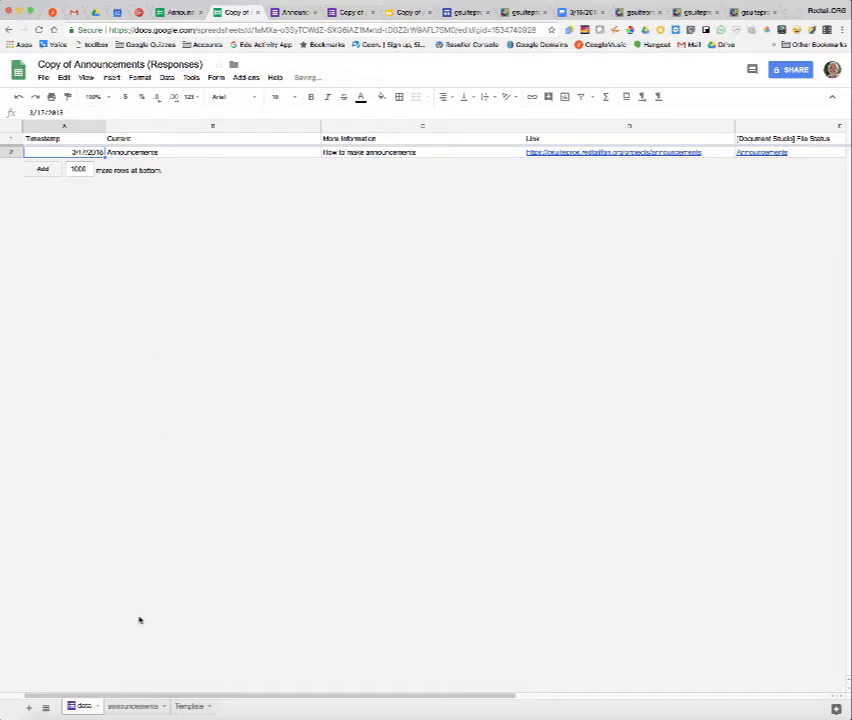
left_click(139, 707)
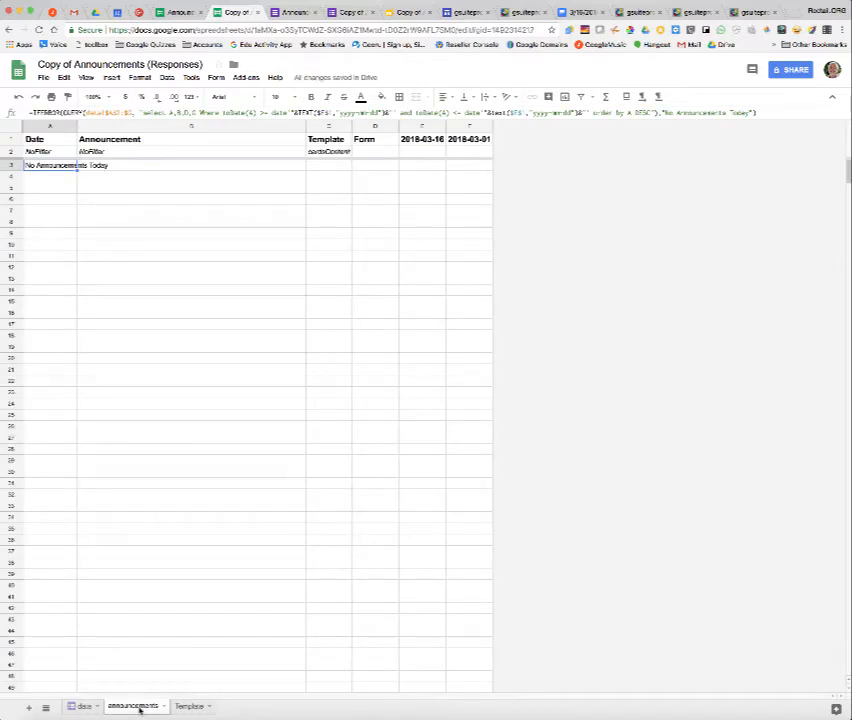
left_click(80, 707)
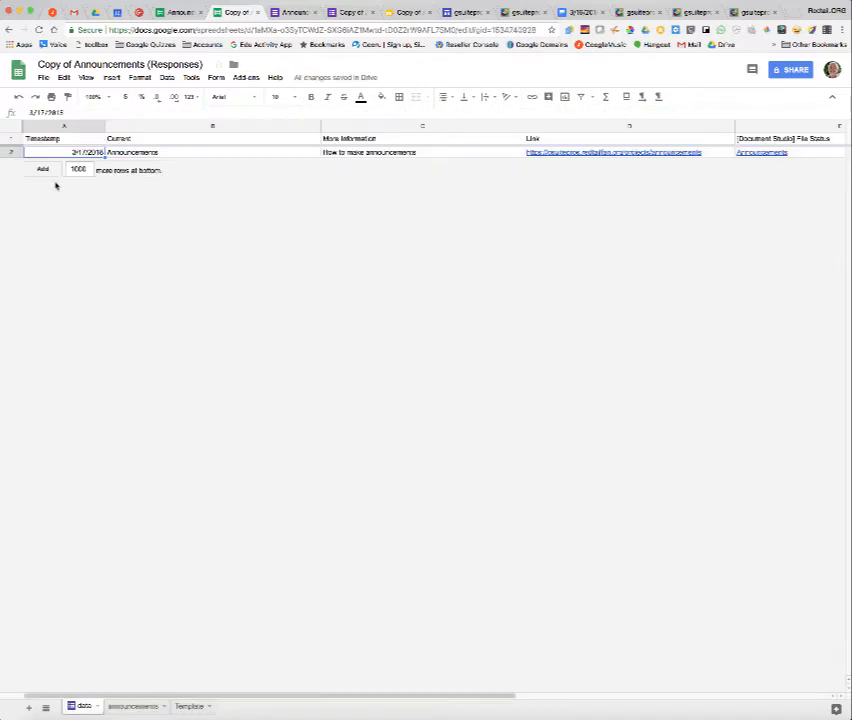
Change the response's timestamp to 3/18/2018 and check the announcements sheet.
double_click(83, 152)
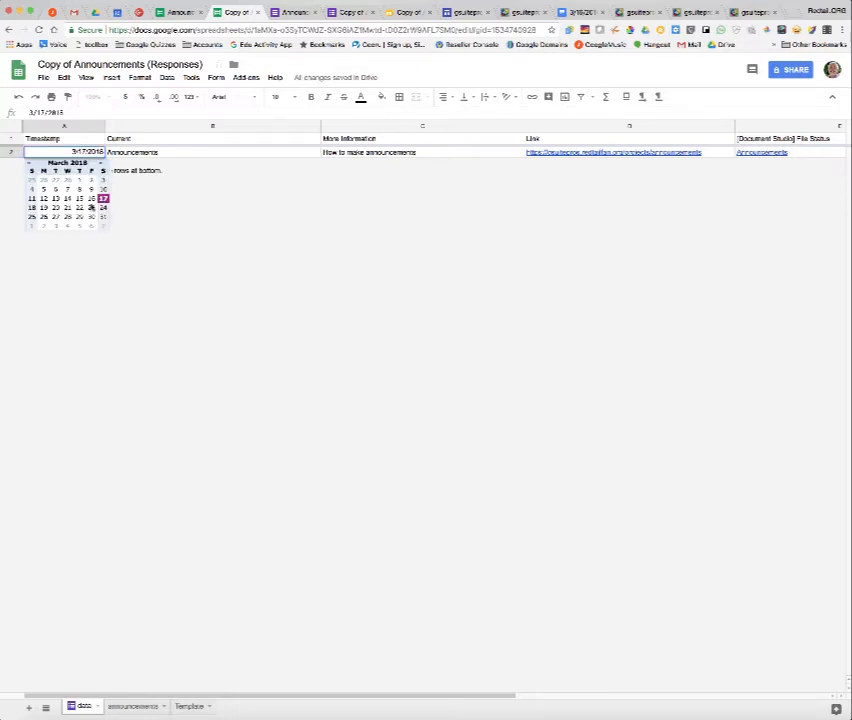
left_click(33, 208)
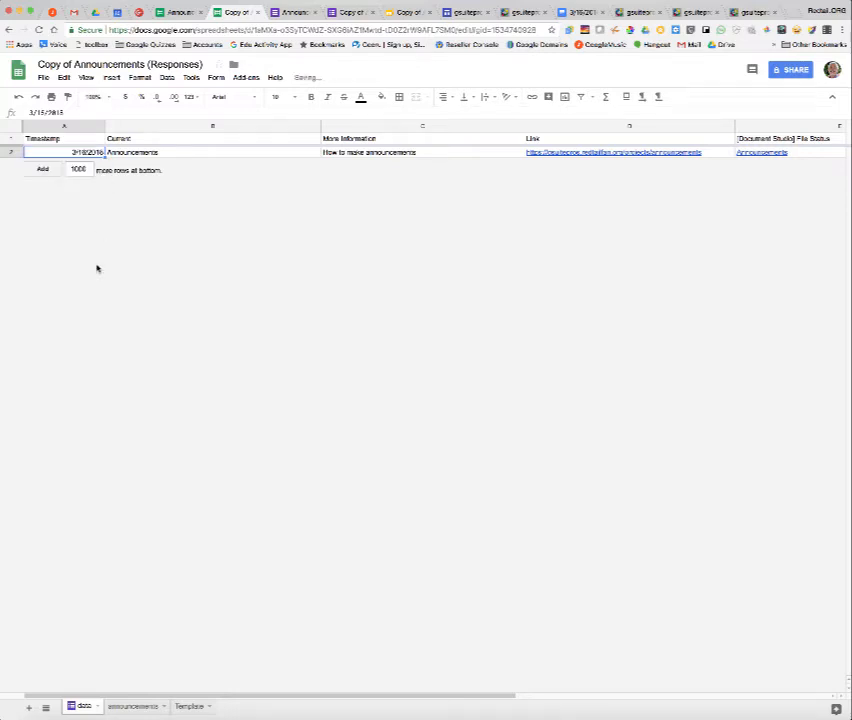
left_click(140, 706)
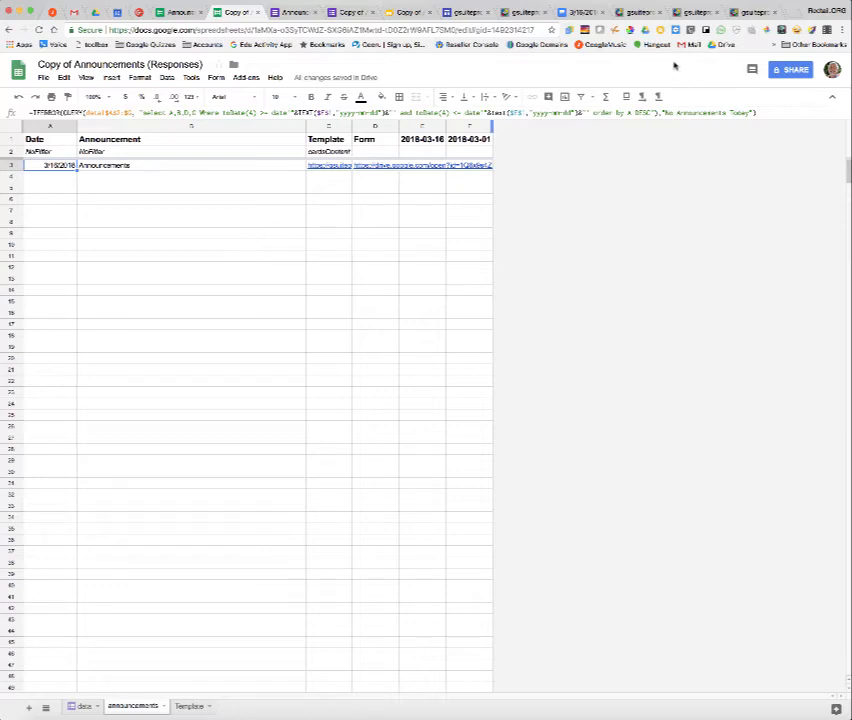
left_click(74, 707)
left_click(133, 707)
Set the Awesome Table view's configuration to 5 columns and 1 row of cards.
left_click(190, 707)
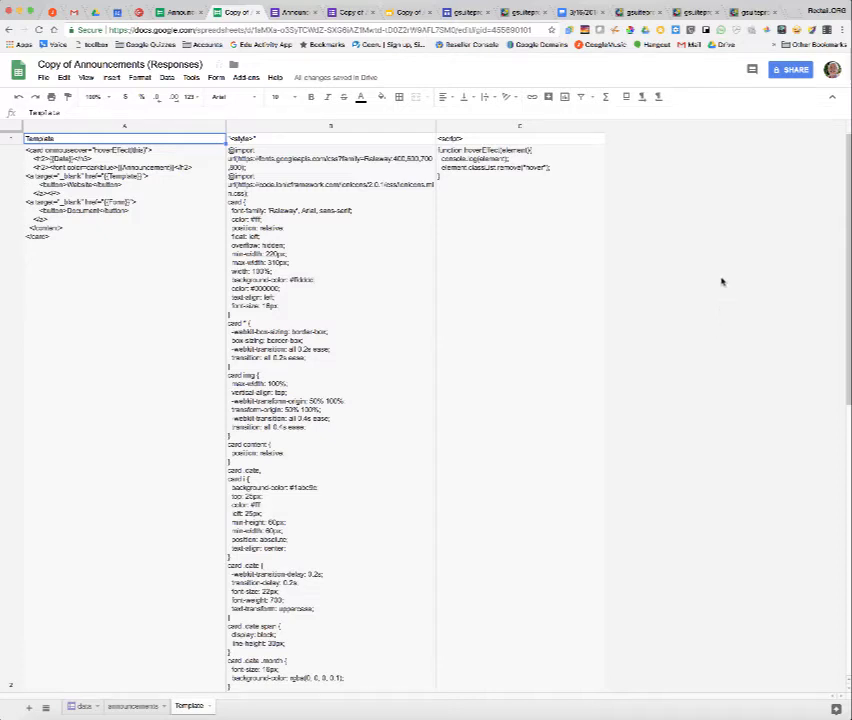
left_click(408, 13)
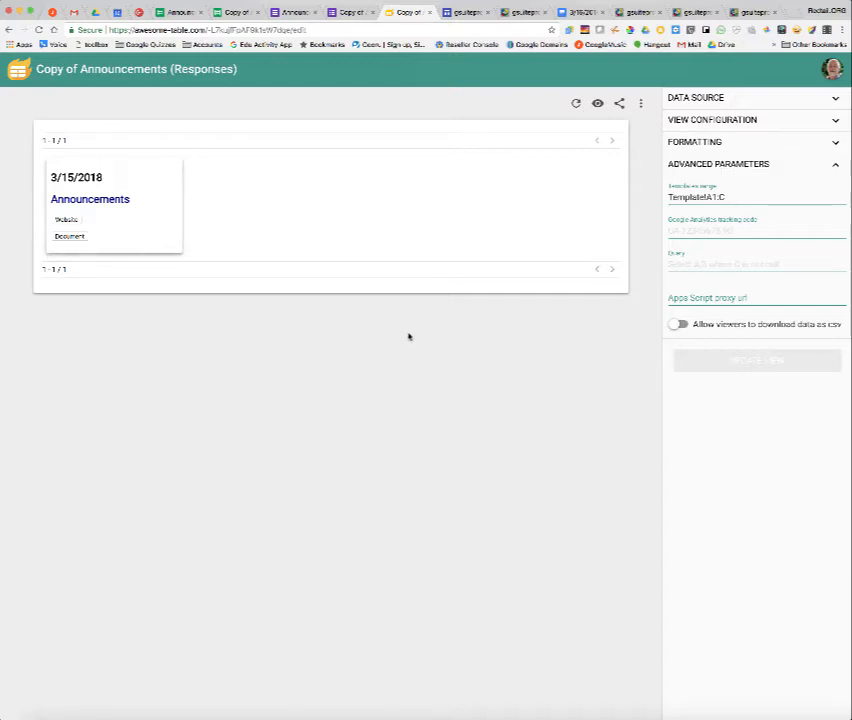
left_click(707, 99)
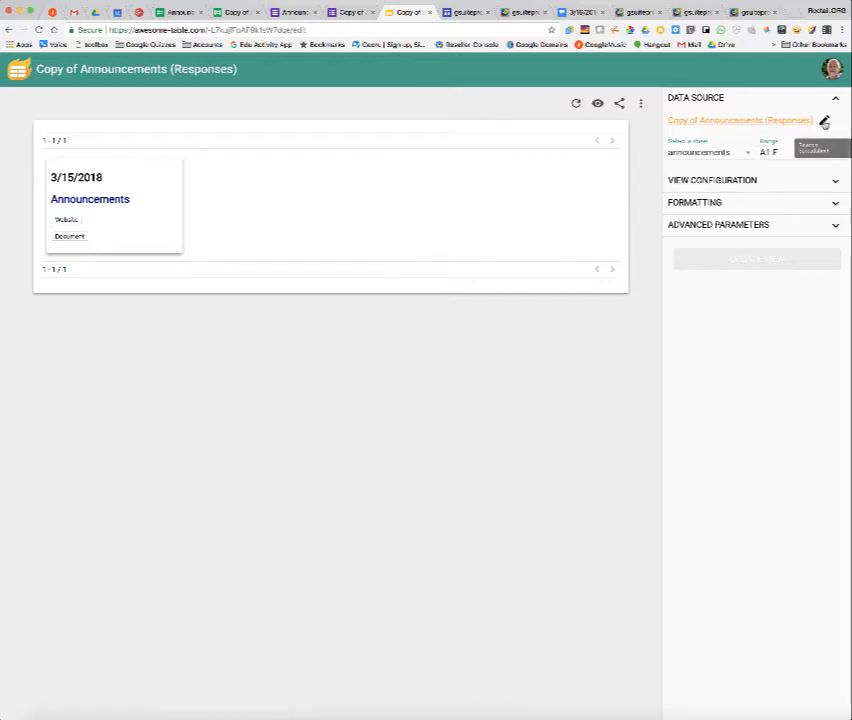
left_click(743, 184)
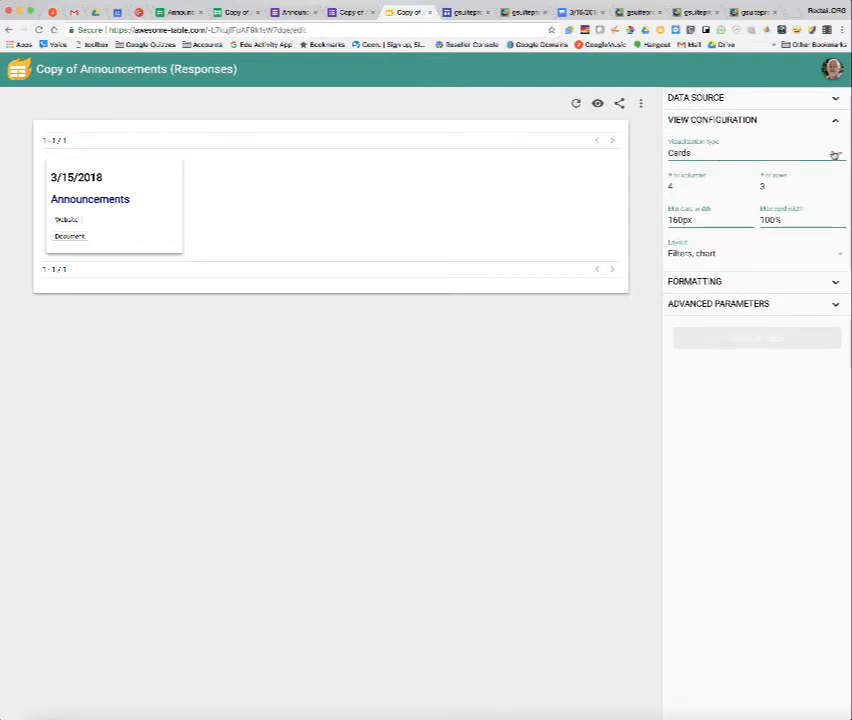
left_click(681, 183)
key("BackSpace")
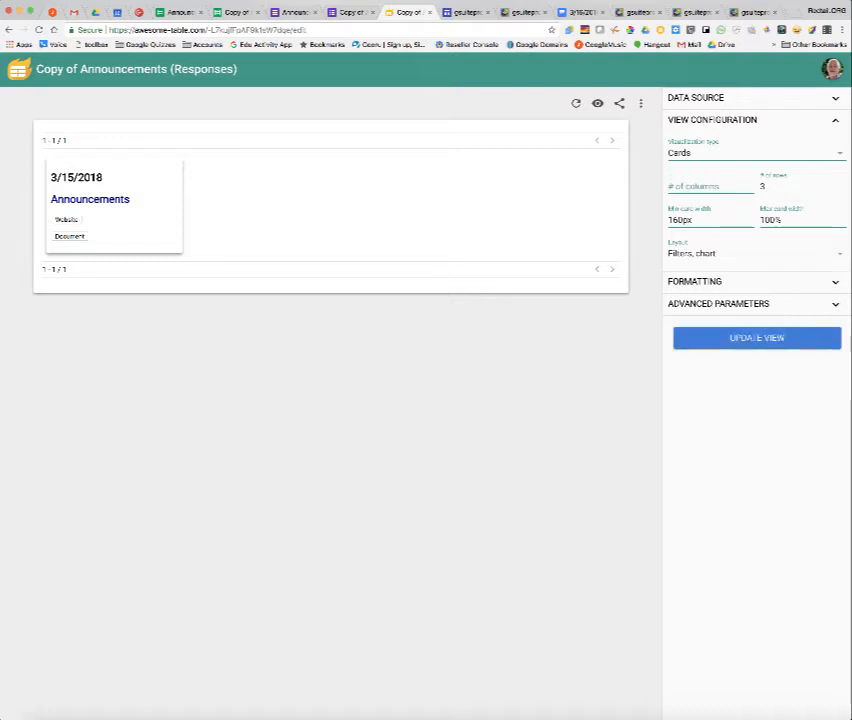
type("5")
left_click(777, 186)
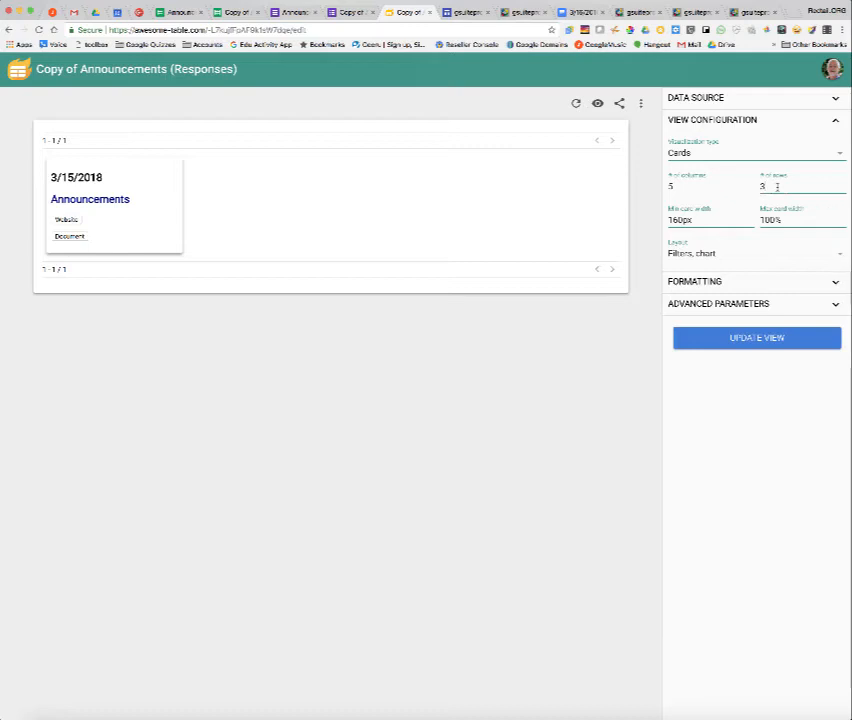
key("BackSpace")
type("1")
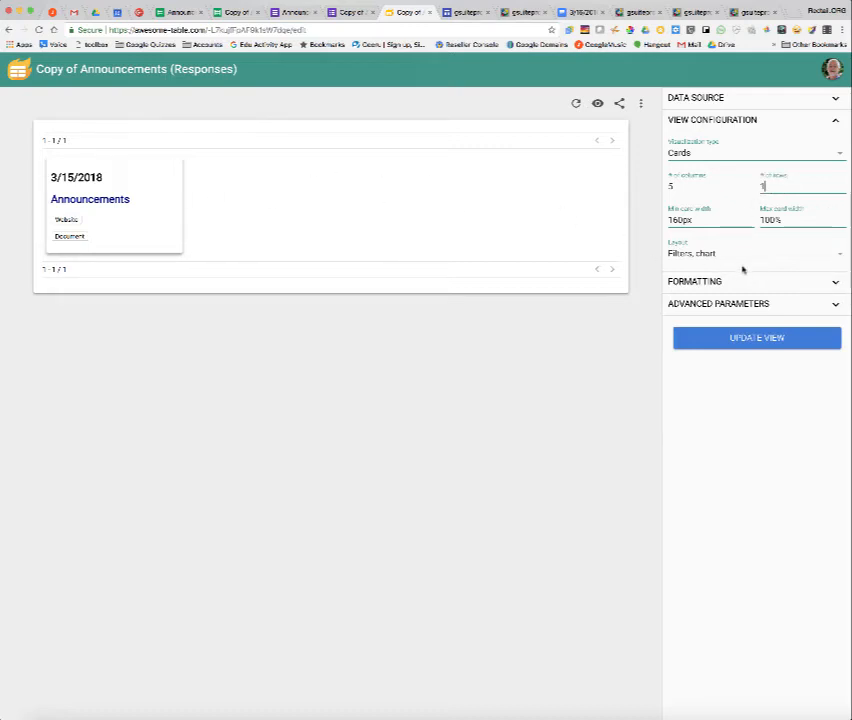
Review the view's formatting and advanced parameters against the Template sheet, then update the view.
left_click(687, 281)
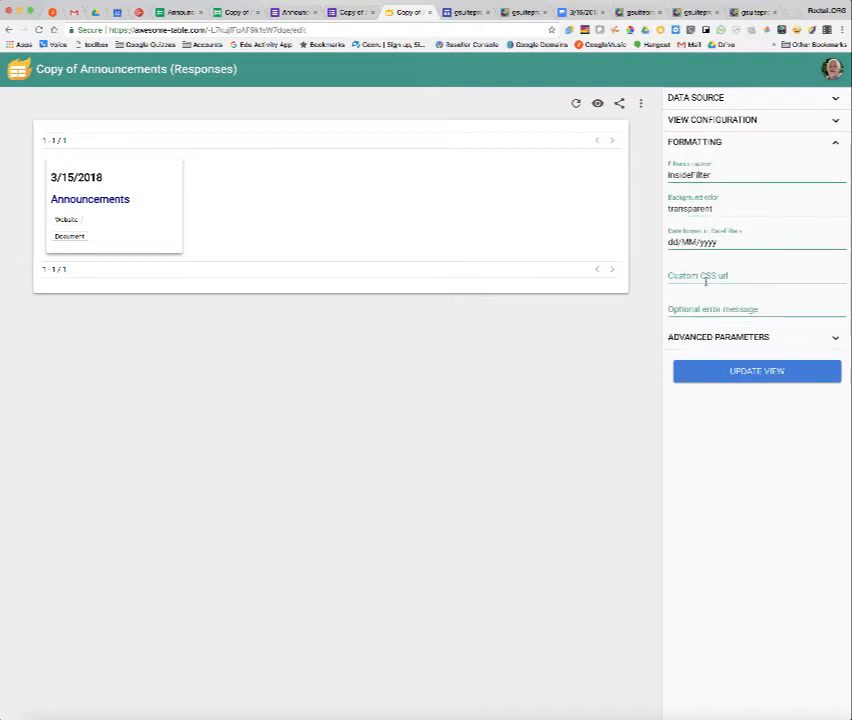
left_click(700, 337)
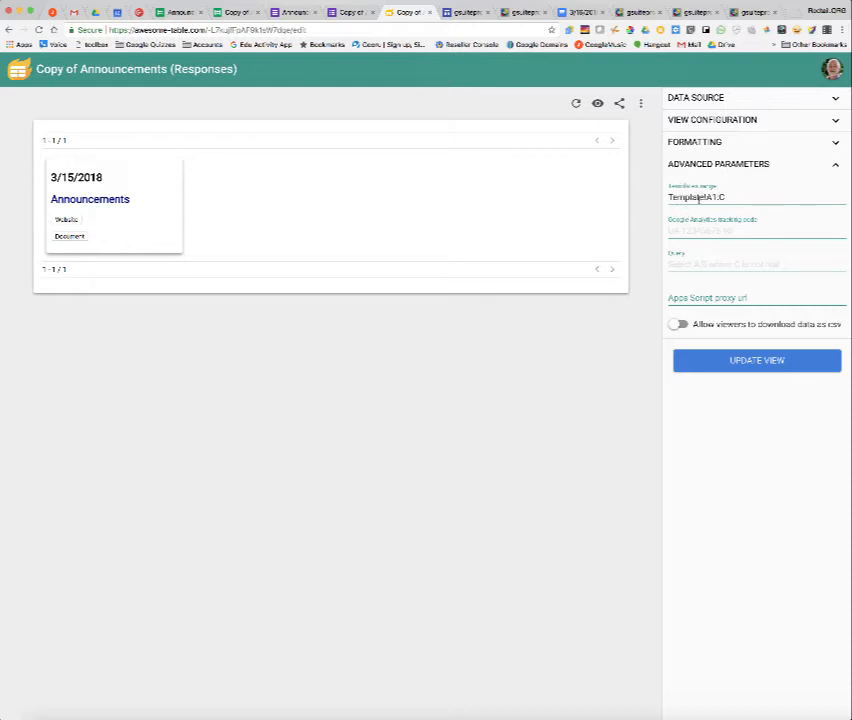
left_click(234, 13)
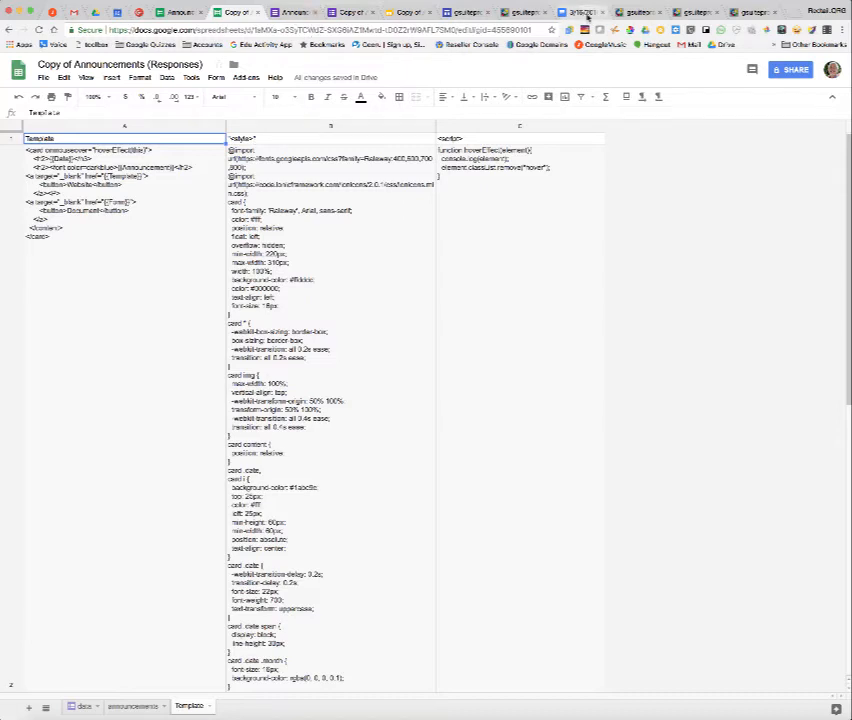
left_click(408, 13)
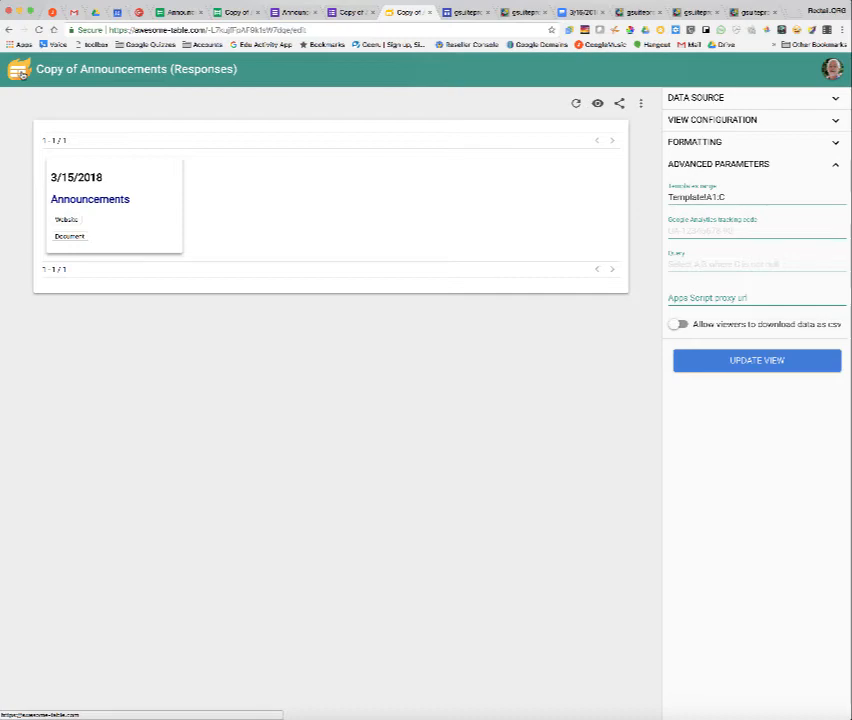
left_click(711, 361)
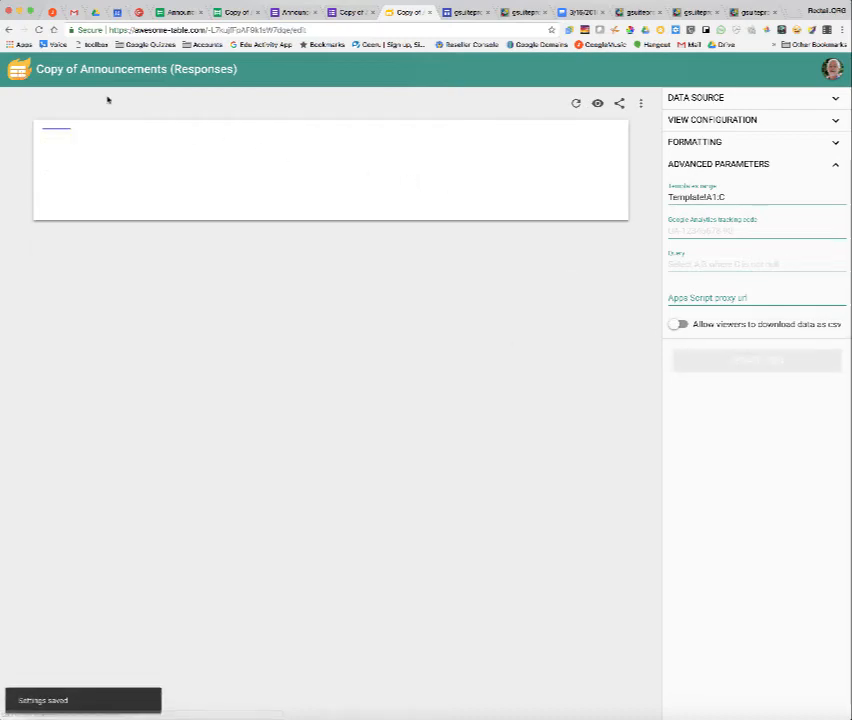
Browse the Awesome Table template gallery and preview the Training Registrations template.
left_click(18, 69)
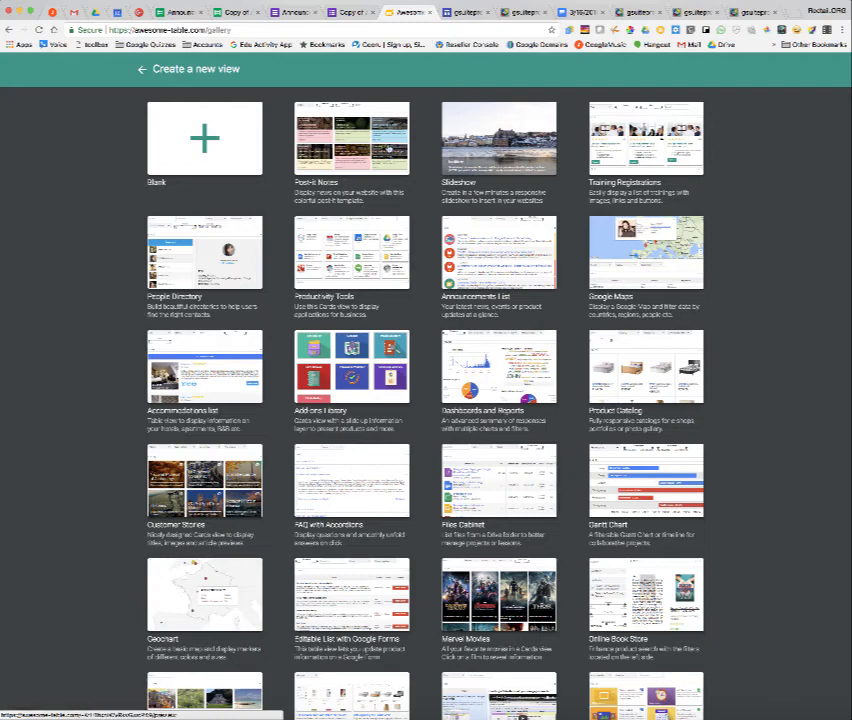
left_click(650, 152)
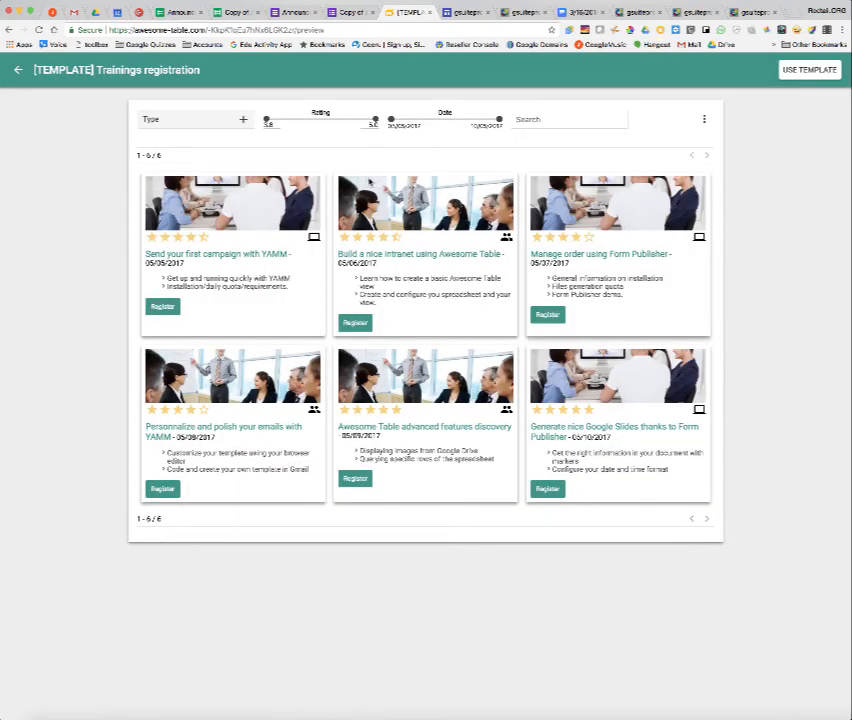
left_click(17, 70)
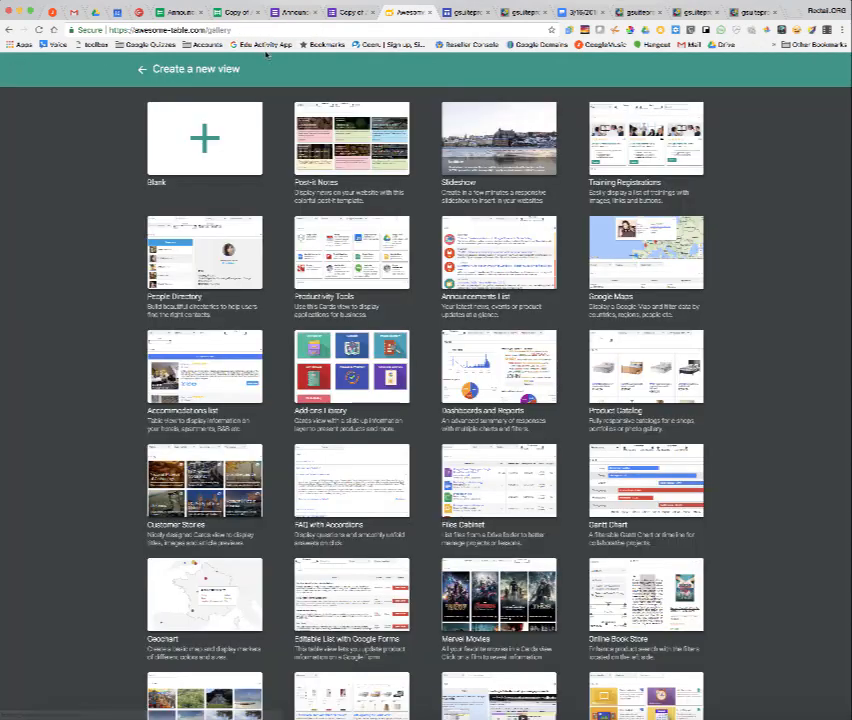
left_click(142, 69)
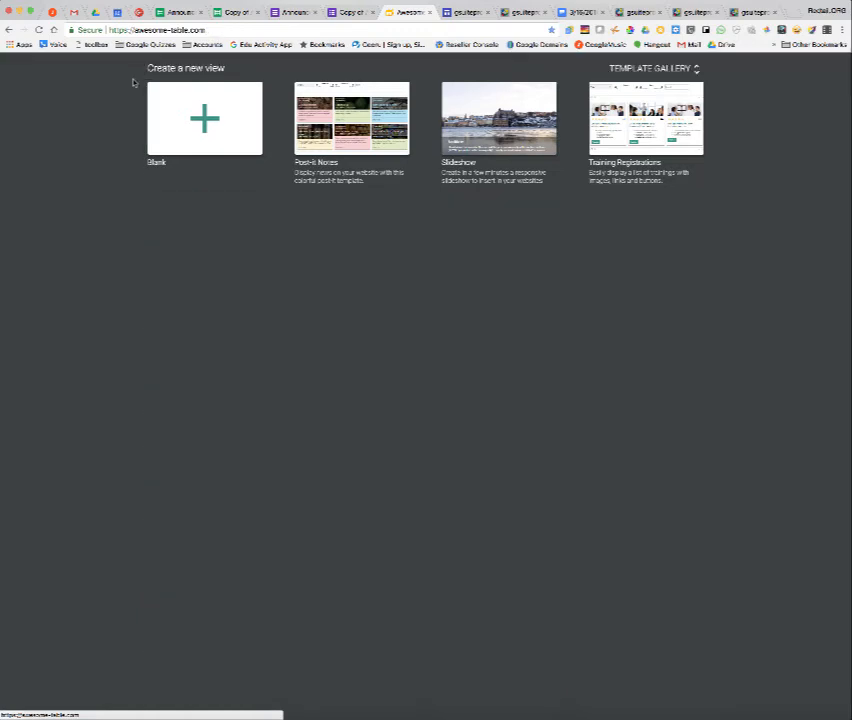
Copy the announcements view's URL and embed it by URL on the Sites Announcements page in place of the old embed.
left_click(281, 271)
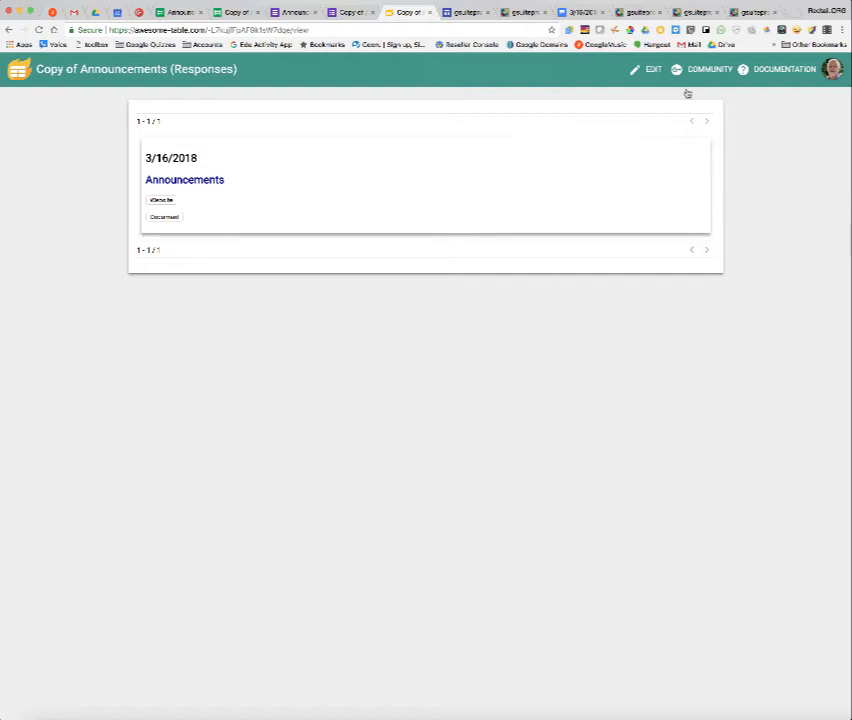
left_click(219, 31)
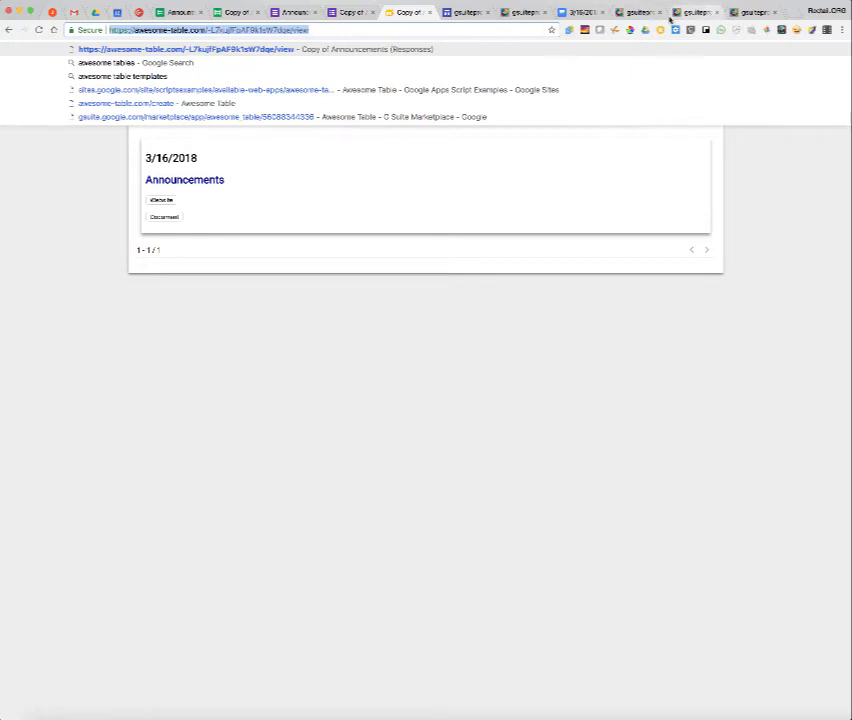
left_click(467, 14)
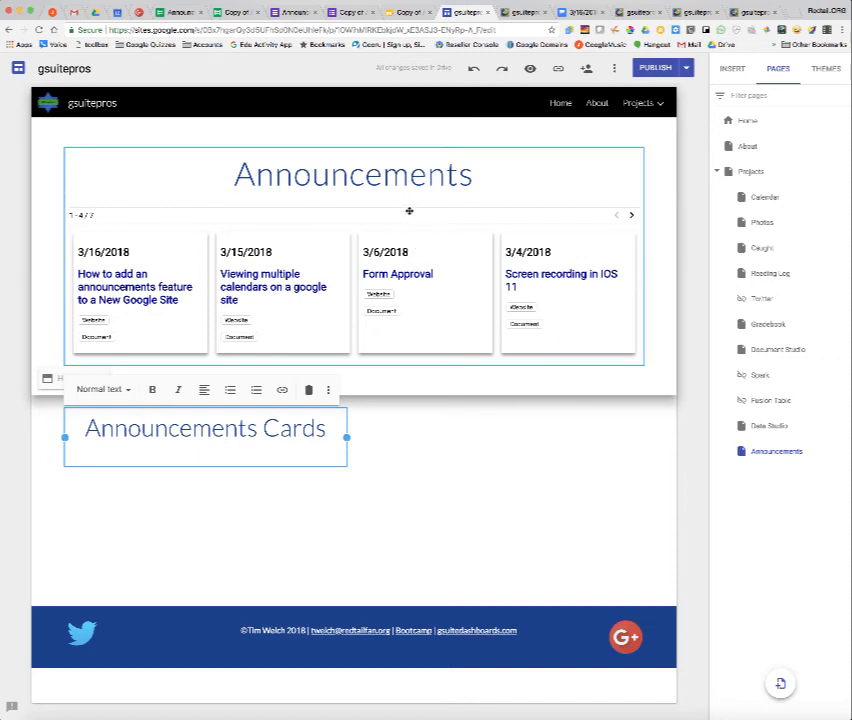
left_click(399, 284)
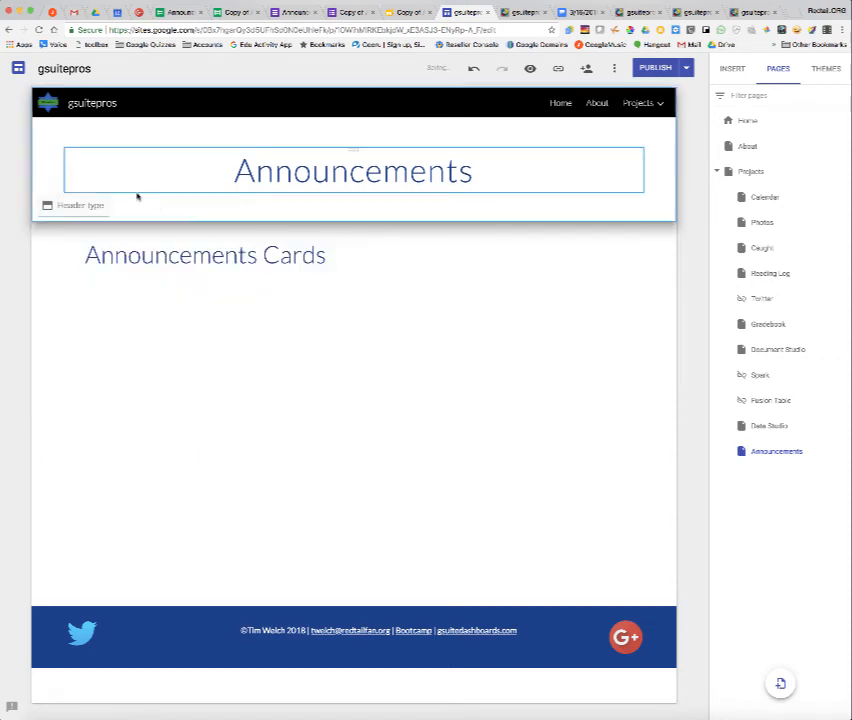
left_click(76, 130)
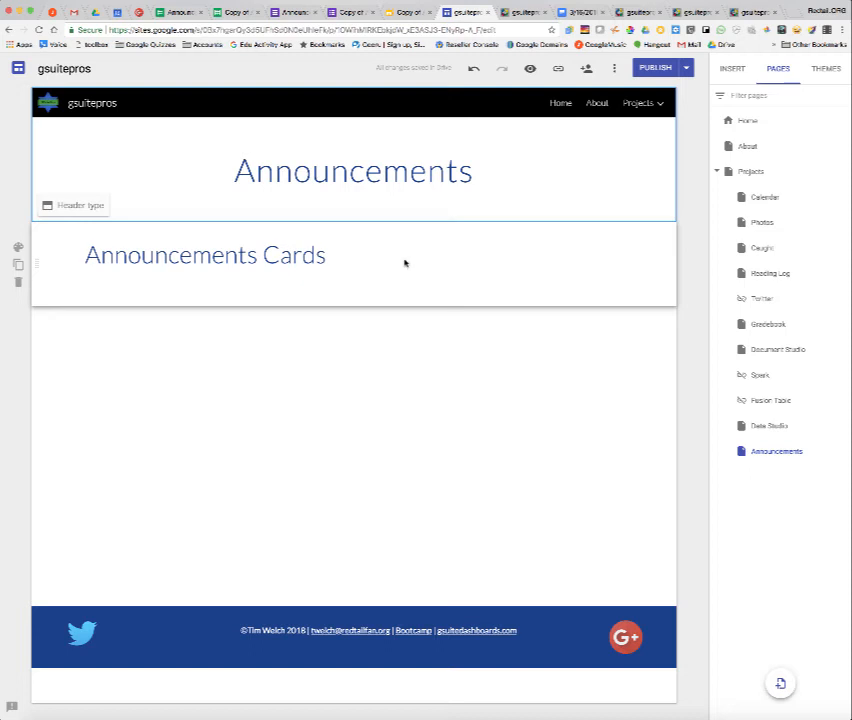
double_click(363, 209)
left_click(327, 205)
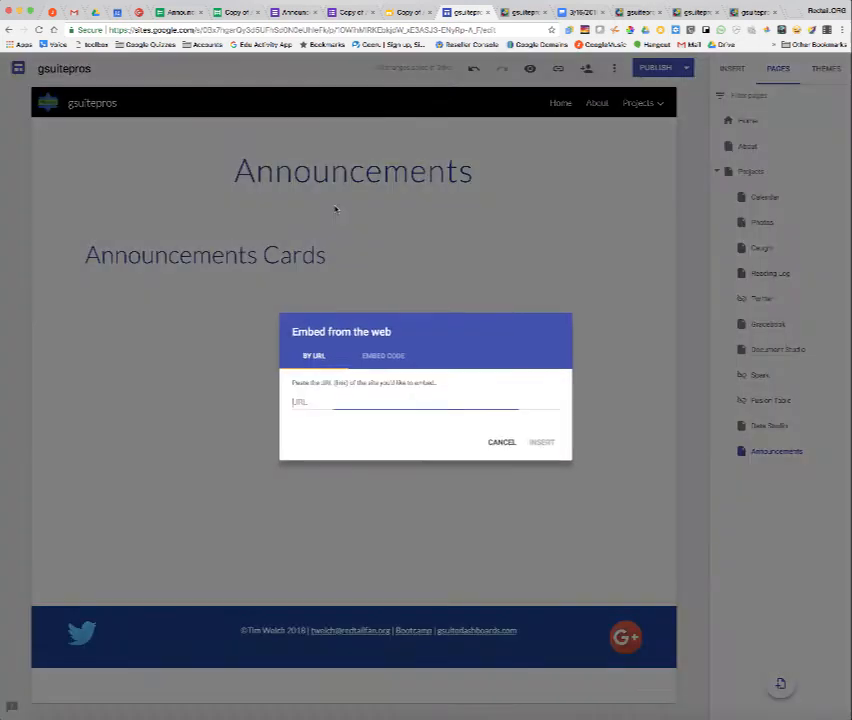
left_click(382, 357)
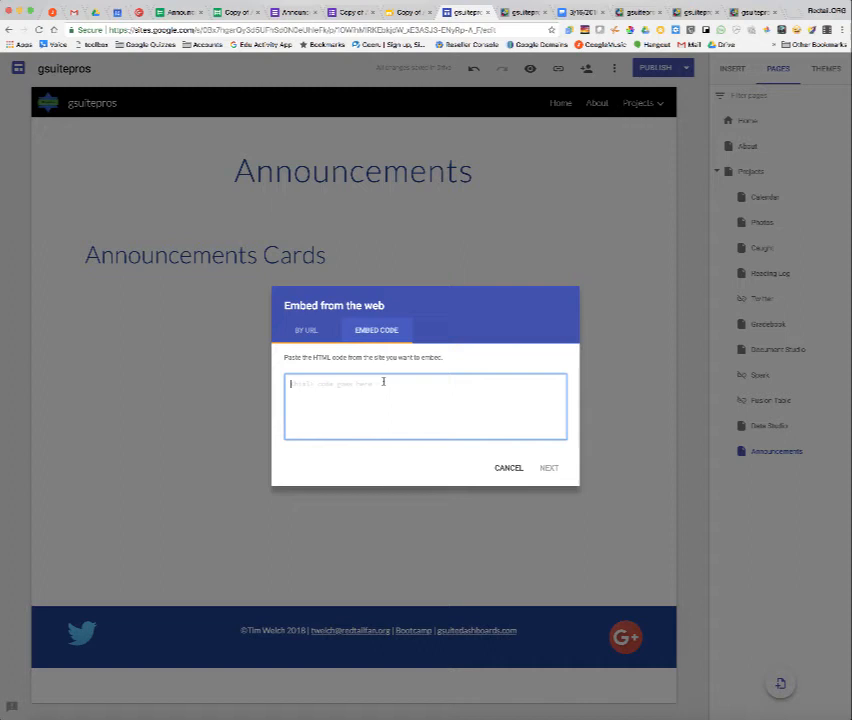
left_click(326, 336)
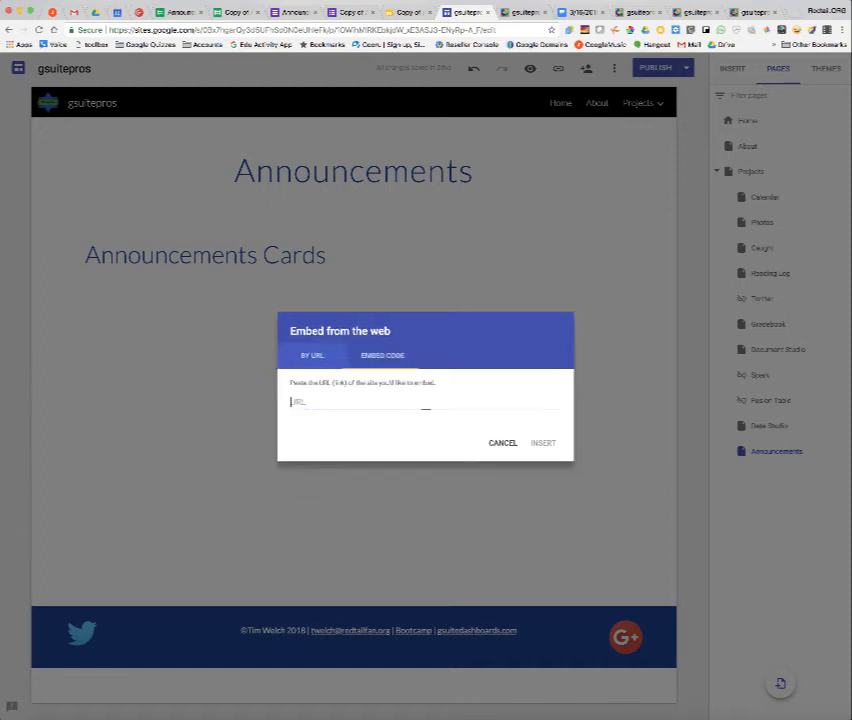
type("https://awesome-table.com/-L7kujTFpAF9k1sW7dqe/view")
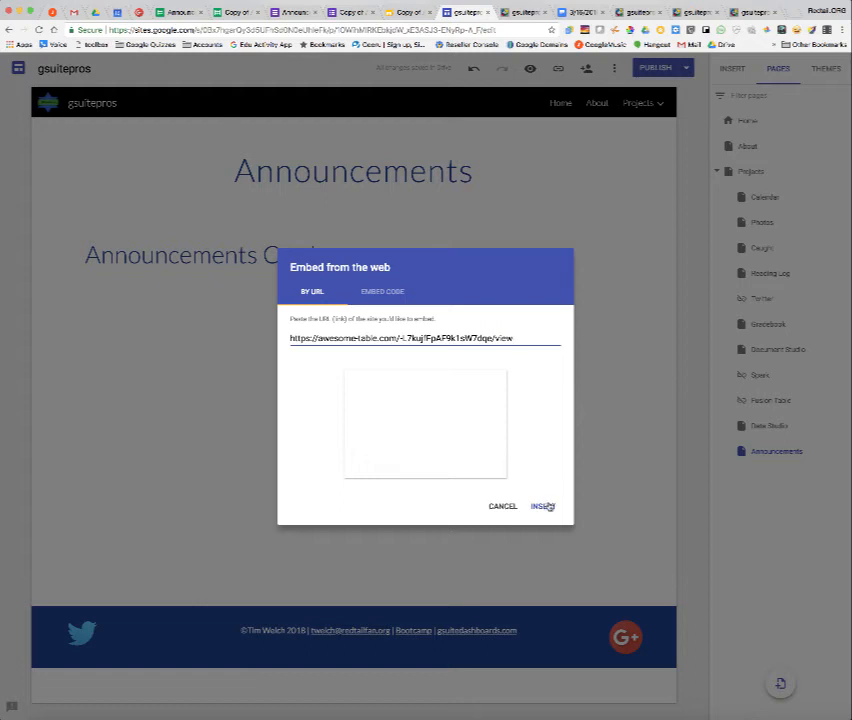
left_click(545, 506)
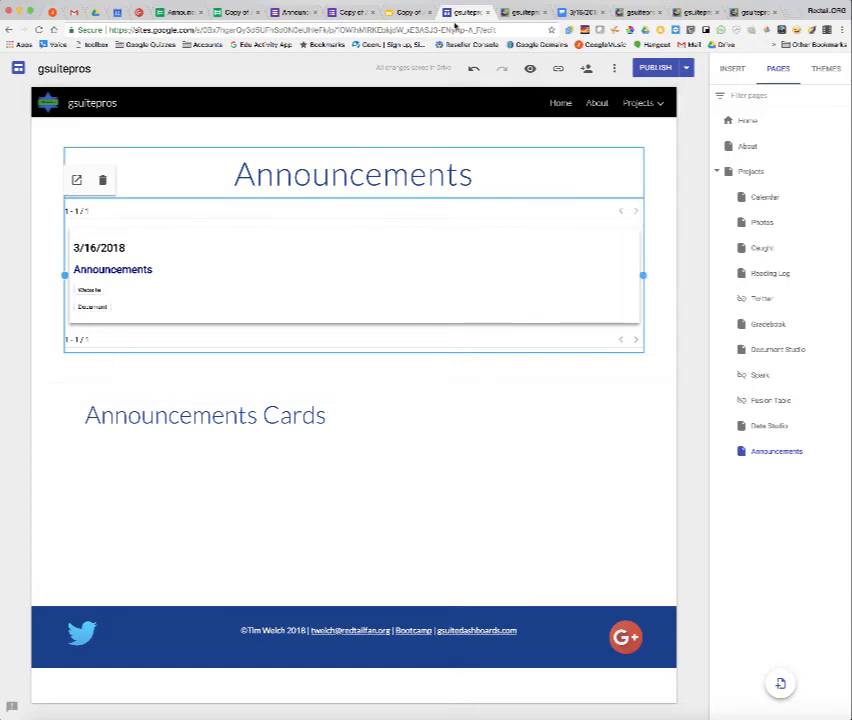
Copy the view's iframe embed code from its sharing settings.
left_click(399, 13)
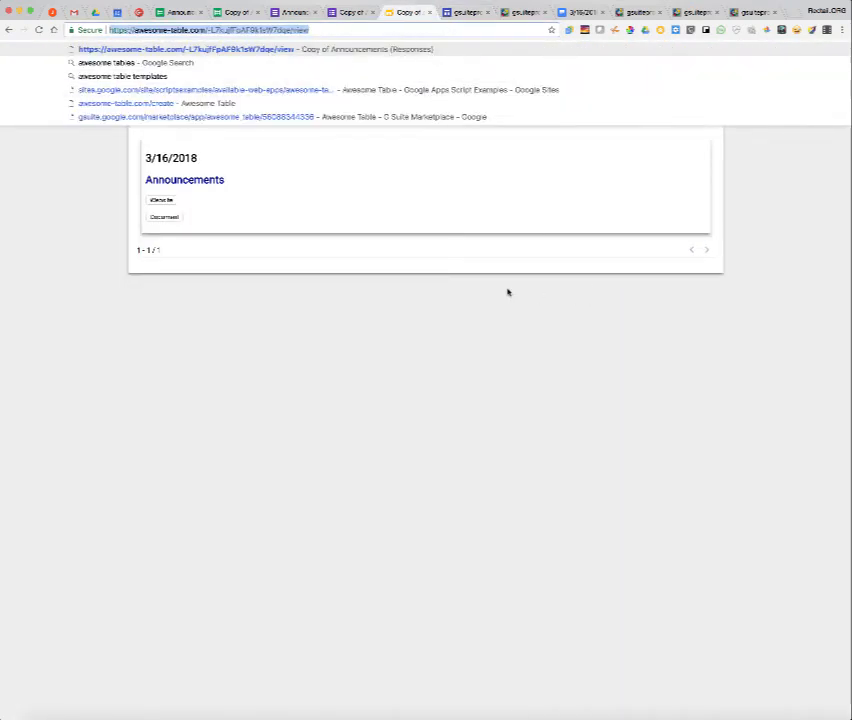
left_click(511, 300)
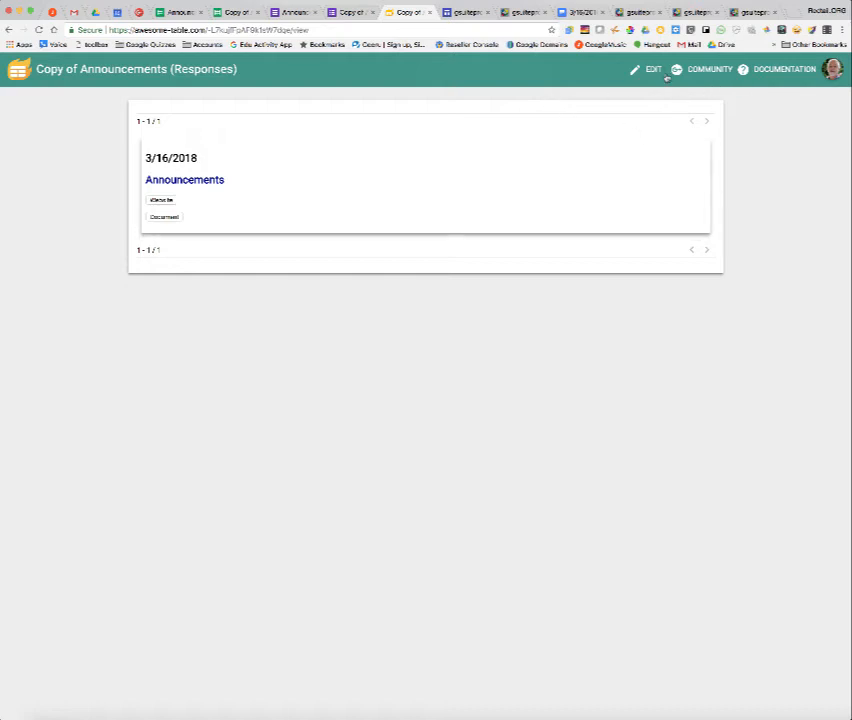
left_click(654, 69)
left_click(620, 104)
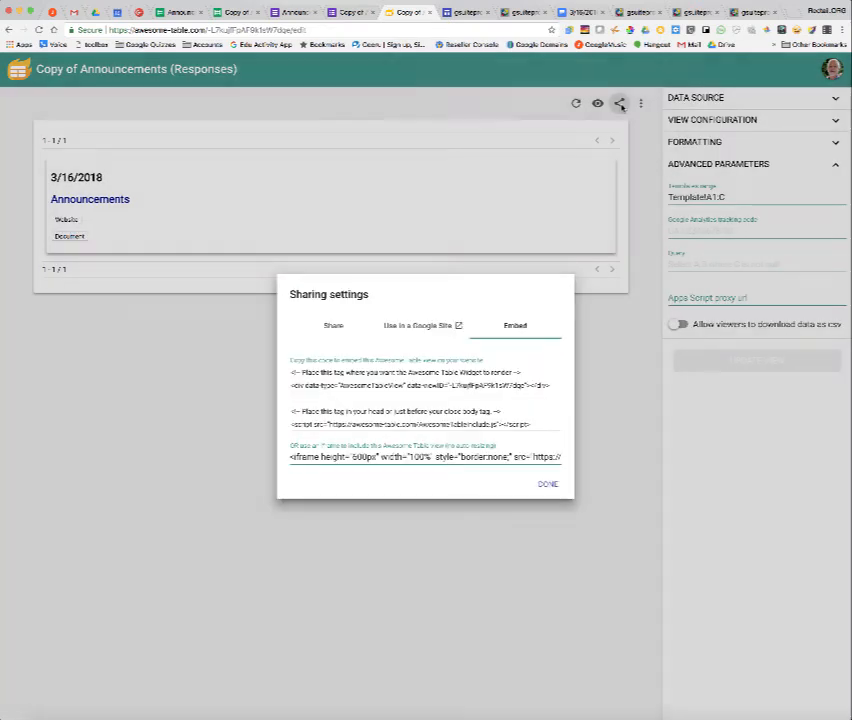
left_click(352, 456)
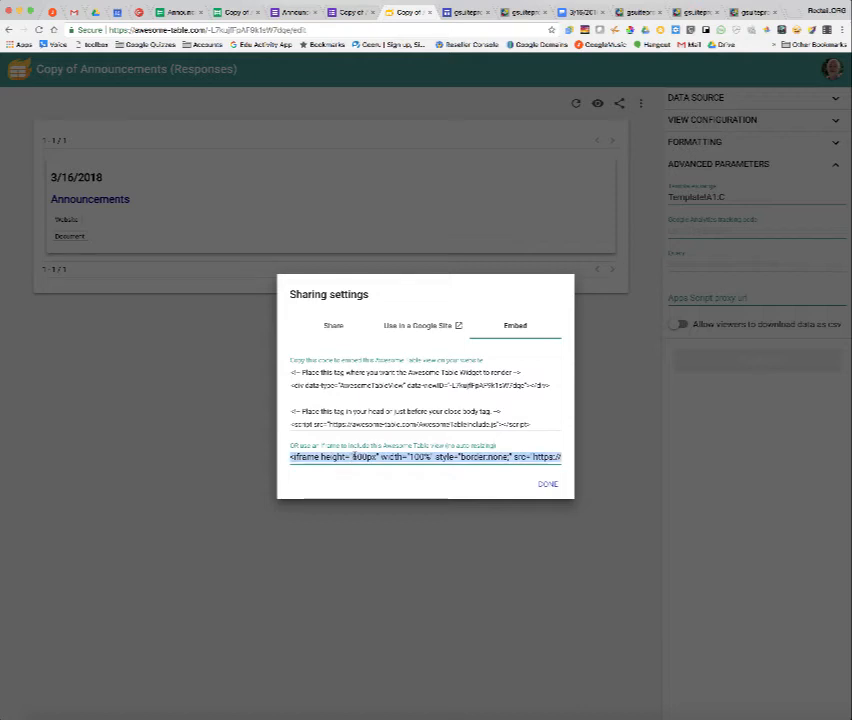
left_click(547, 484)
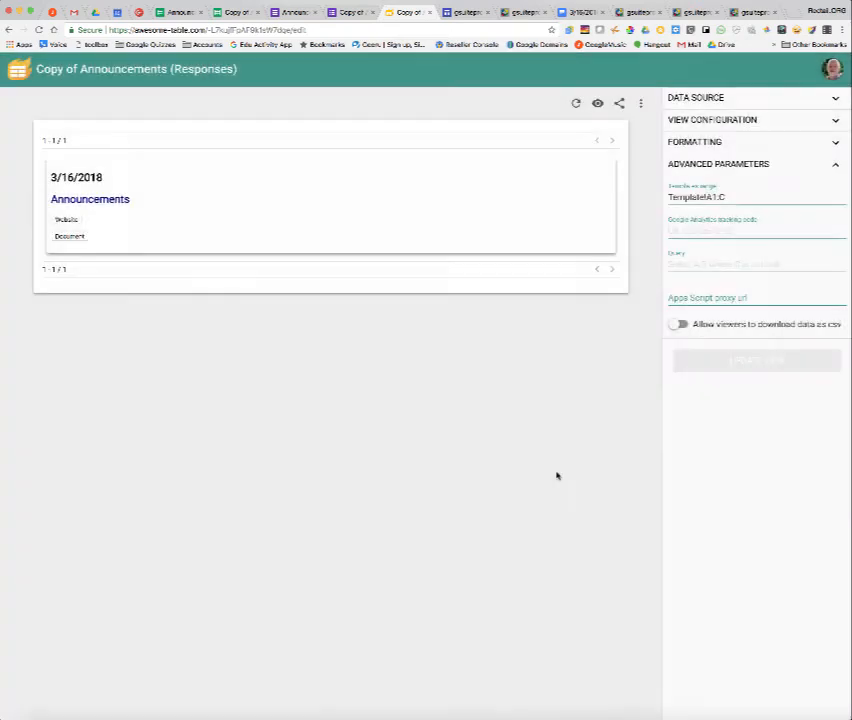
Delete the old embed on the Announcements page and insert the copied Awesome Table iframe embed code in its place.
left_click(466, 13)
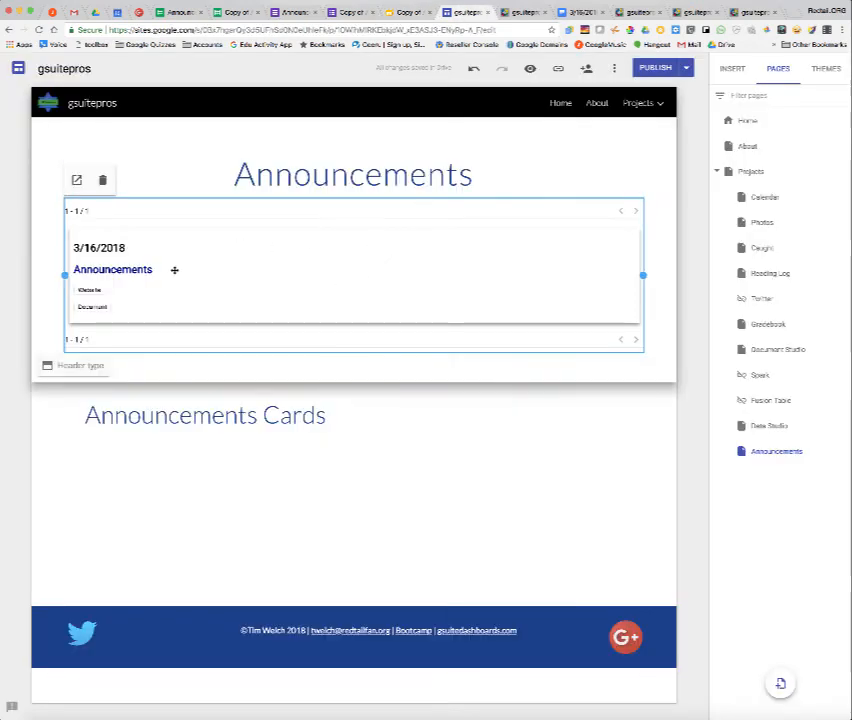
left_click(102, 179)
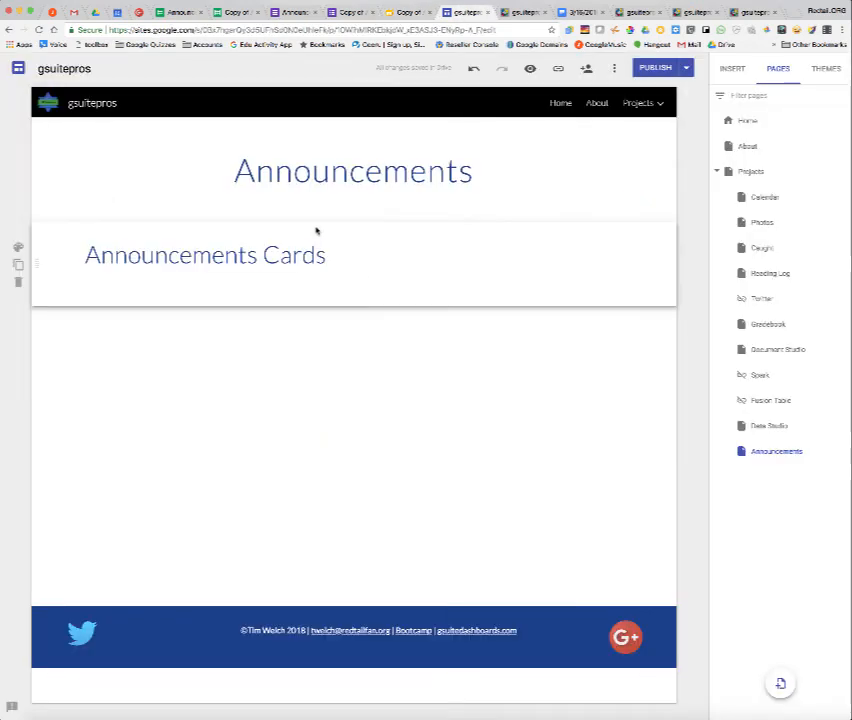
double_click(348, 211)
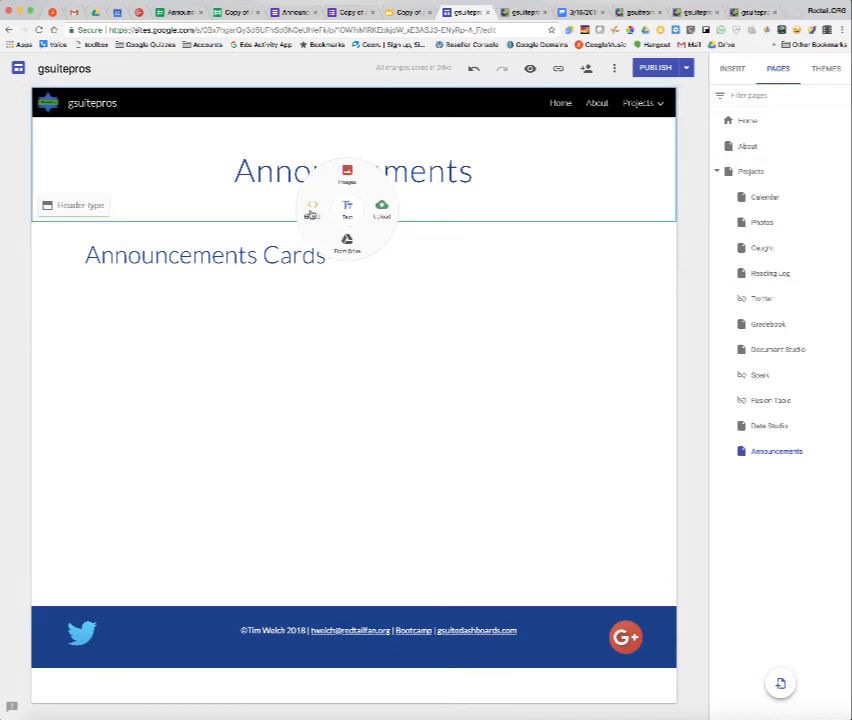
left_click(311, 214)
left_click(389, 338)
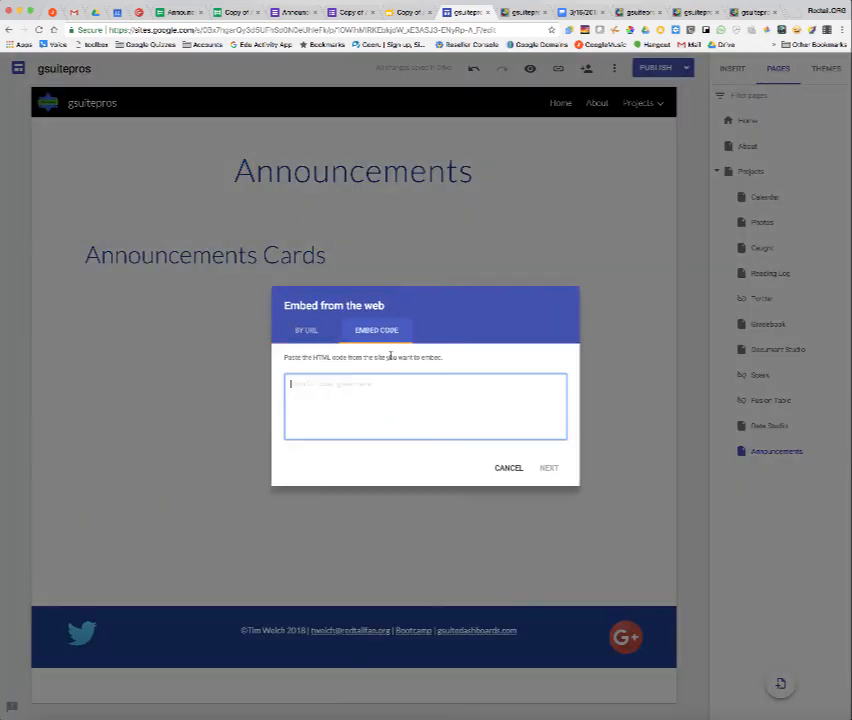
key("super+v")
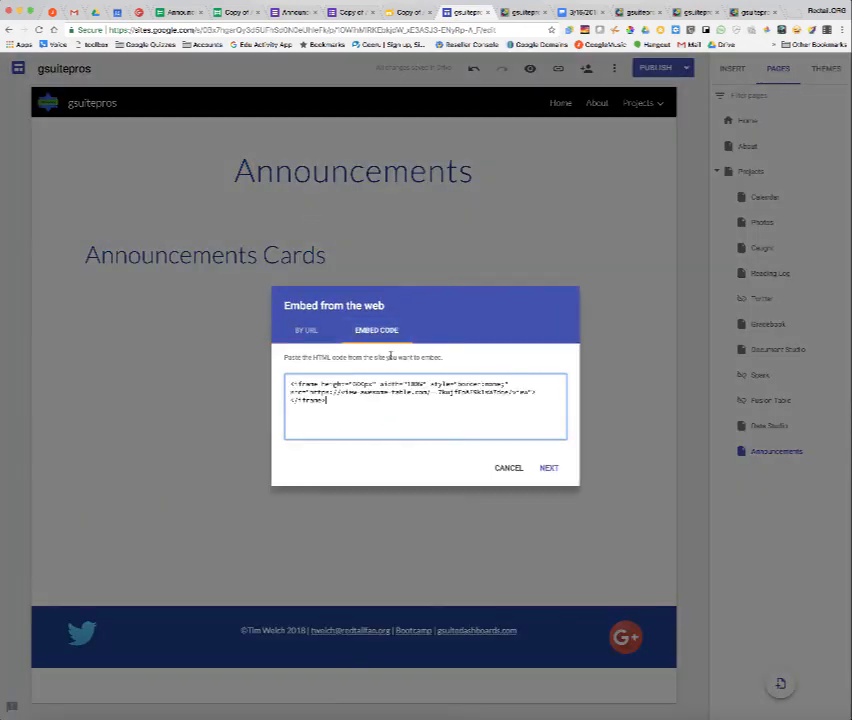
left_click(549, 468)
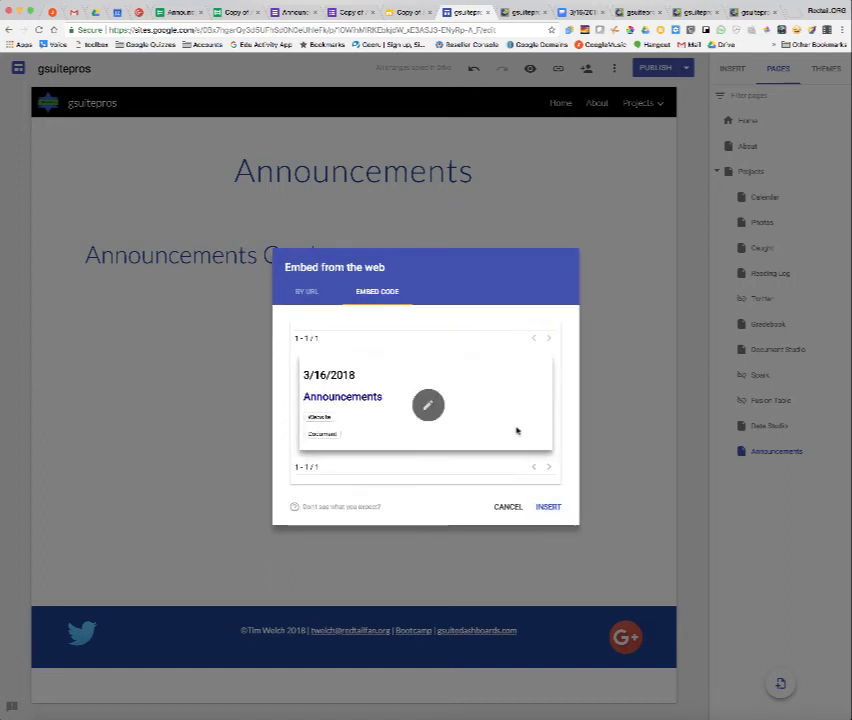
left_click(549, 506)
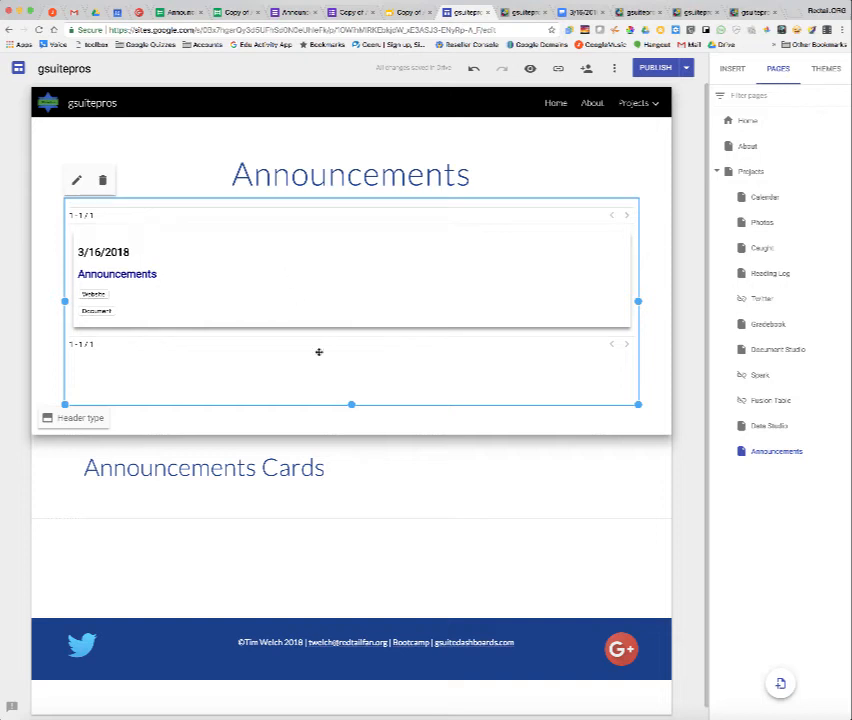
Shrink the embedded view's height to fit the card and publish the site.
left_click_drag(351, 405, 354, 357)
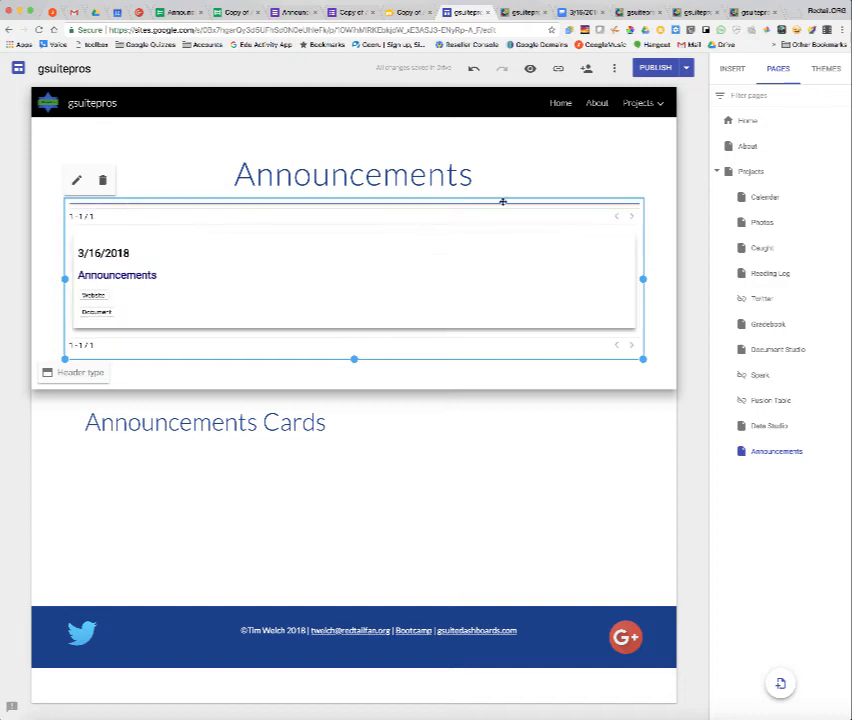
mouse_move(624, 97)
left_click(655, 67)
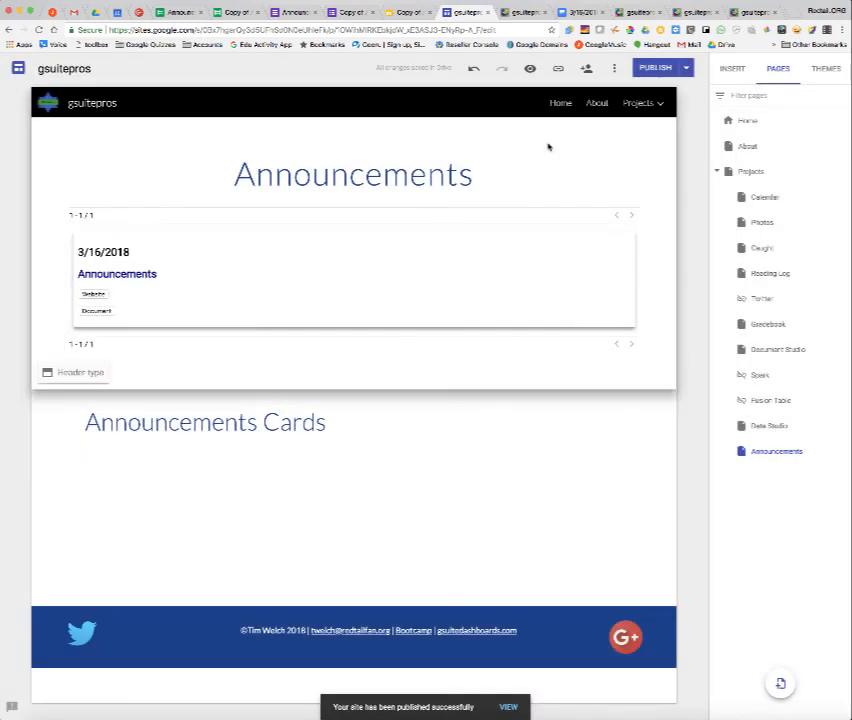
Open the published Announcements page and follow the card's Website and Document links to review the generated documents.
left_click(508, 706)
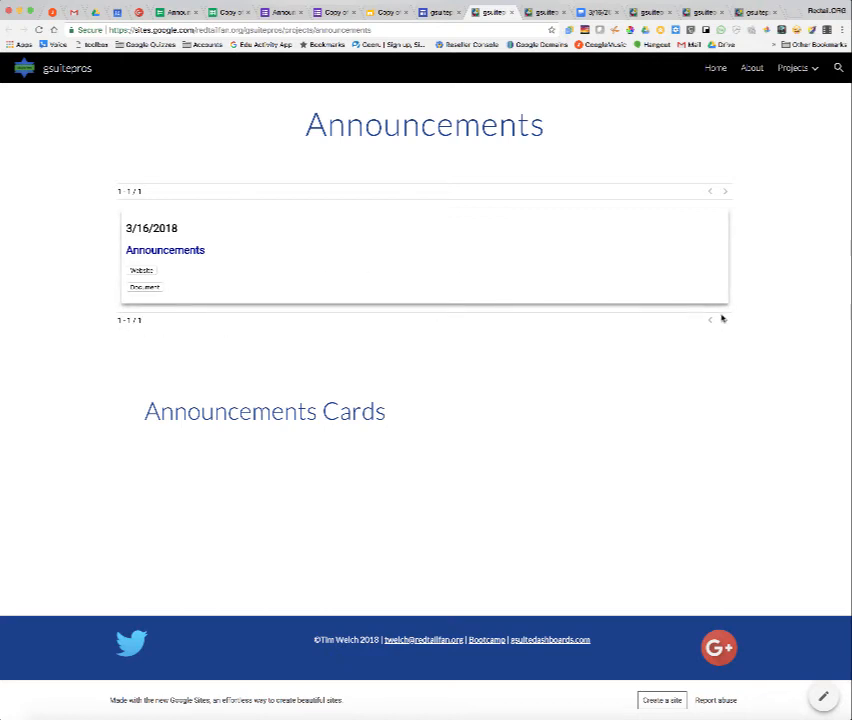
left_click(145, 272)
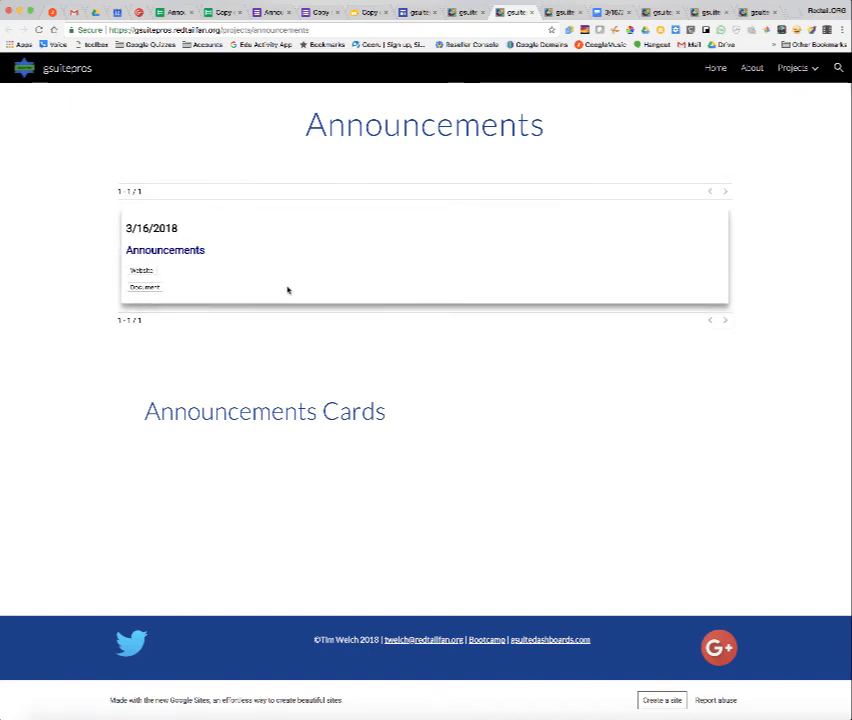
left_click(145, 288)
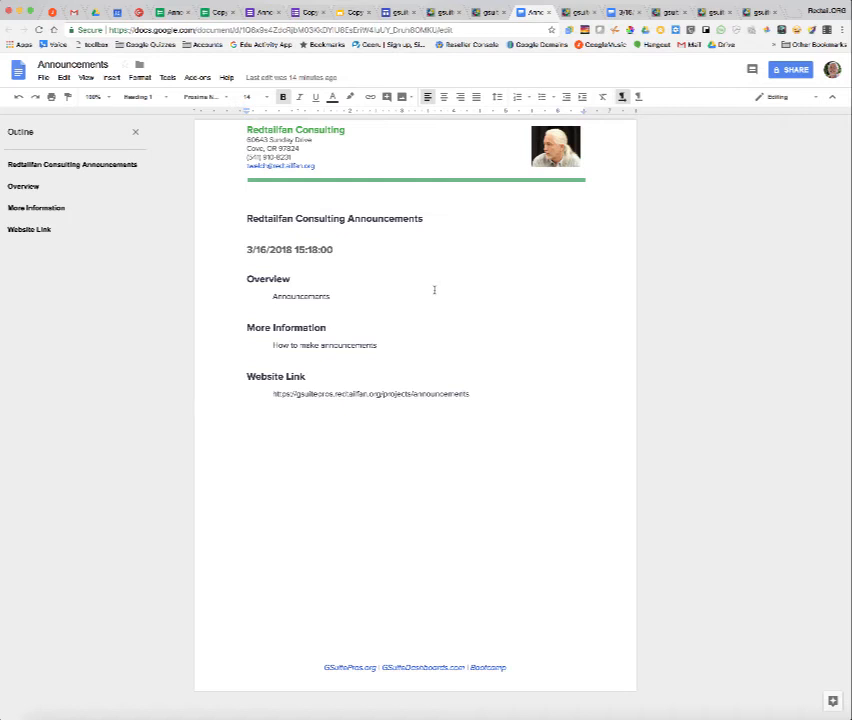
left_click(630, 13)
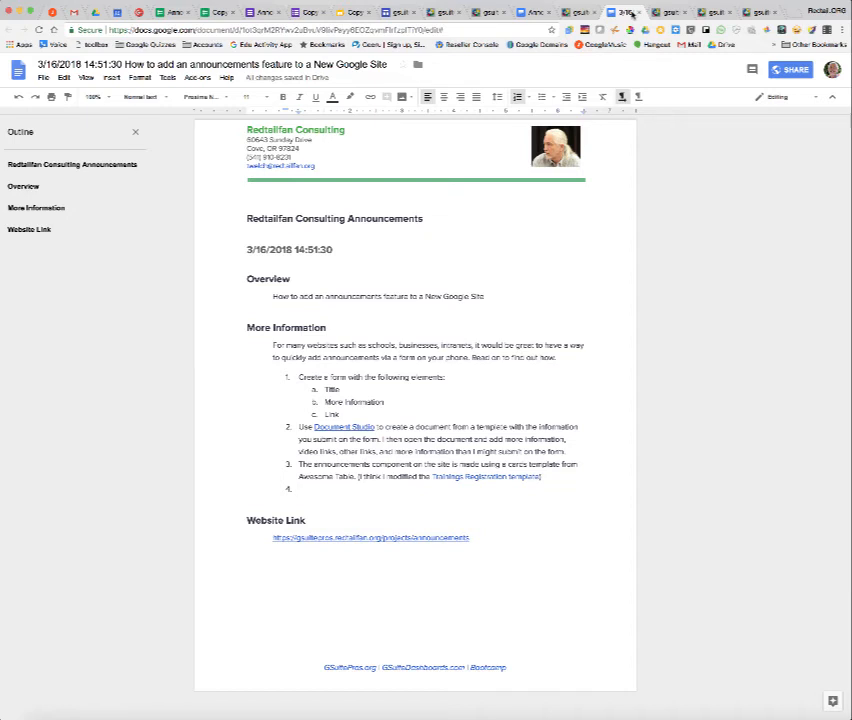
left_click(535, 12)
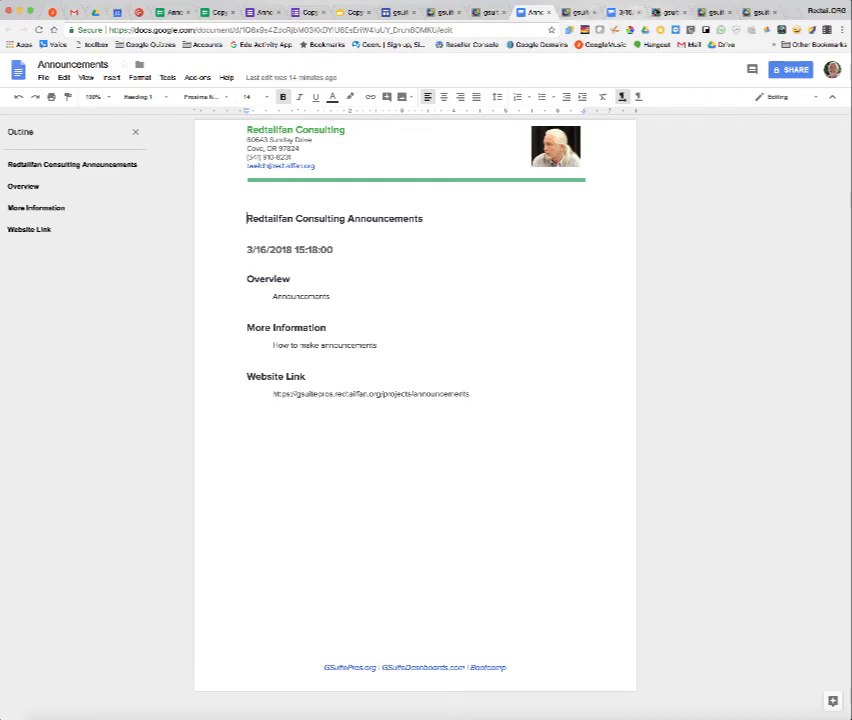
Browse the homepage's Recent Announcements cards and open several of their Website and Document links.
left_click(711, 12)
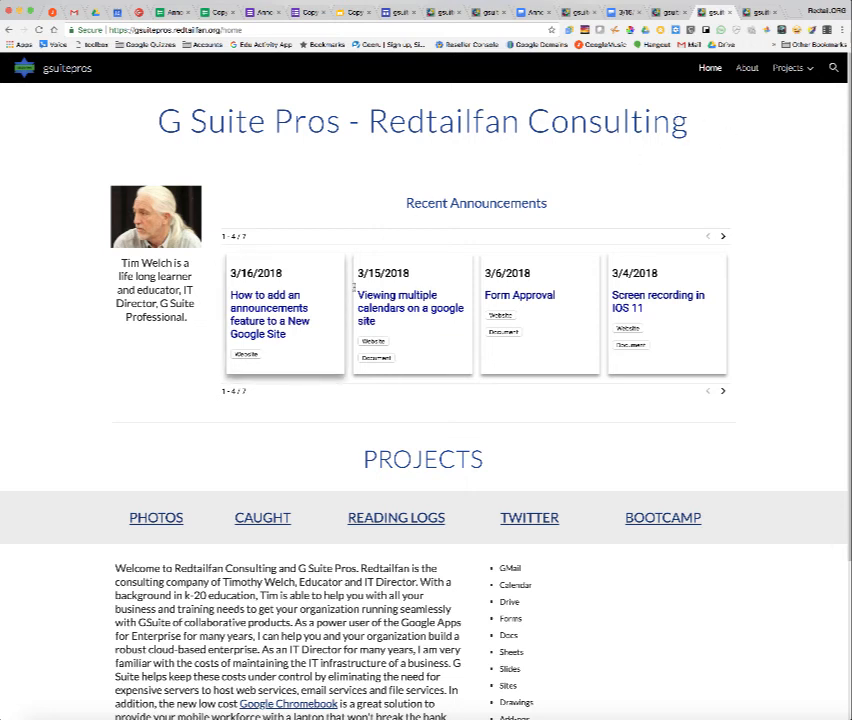
left_click(723, 236)
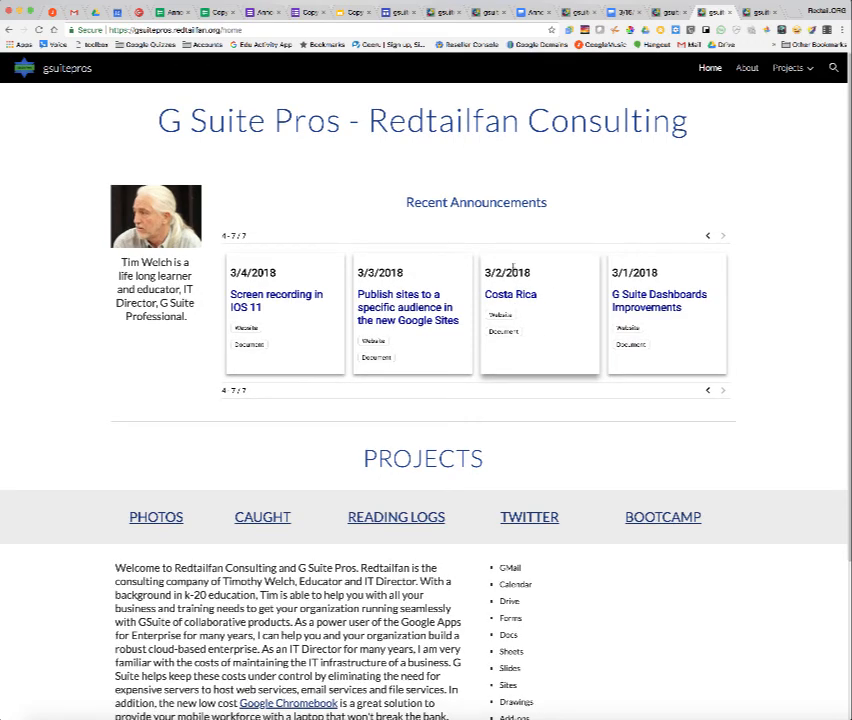
left_click(511, 328)
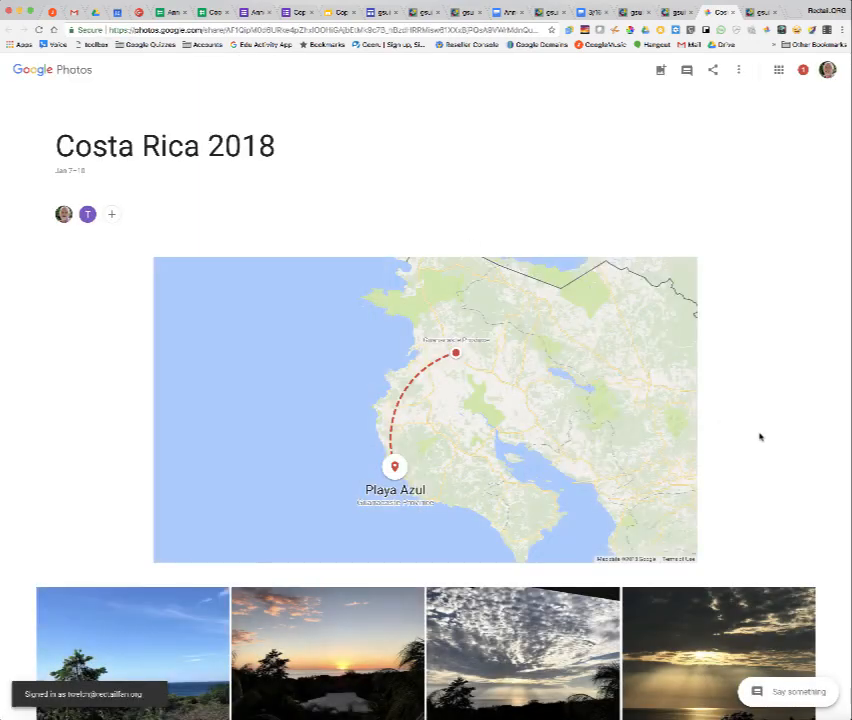
scroll(760, 437, "down", 3)
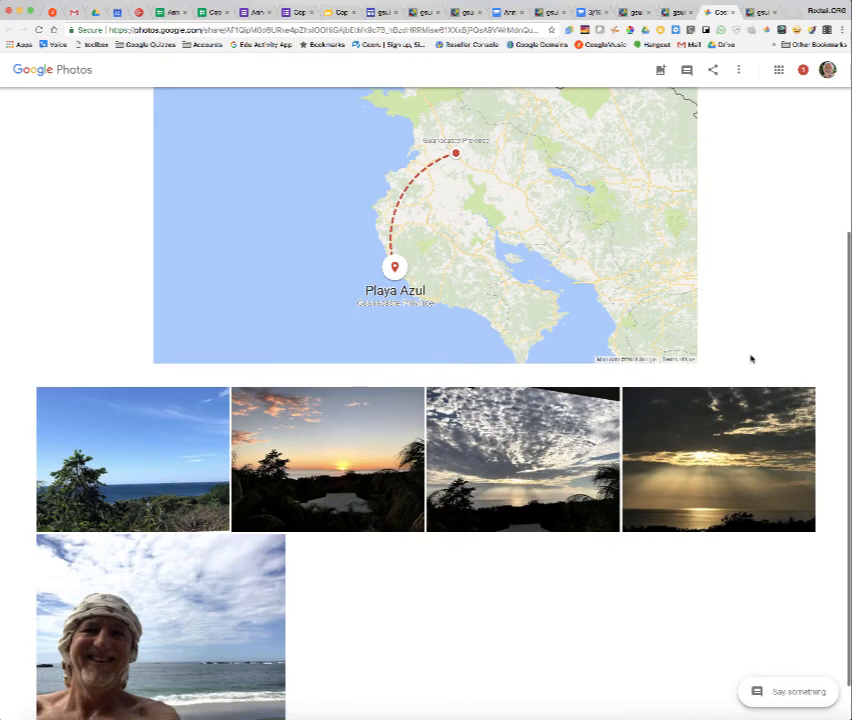
scroll(751, 358, "up", 3)
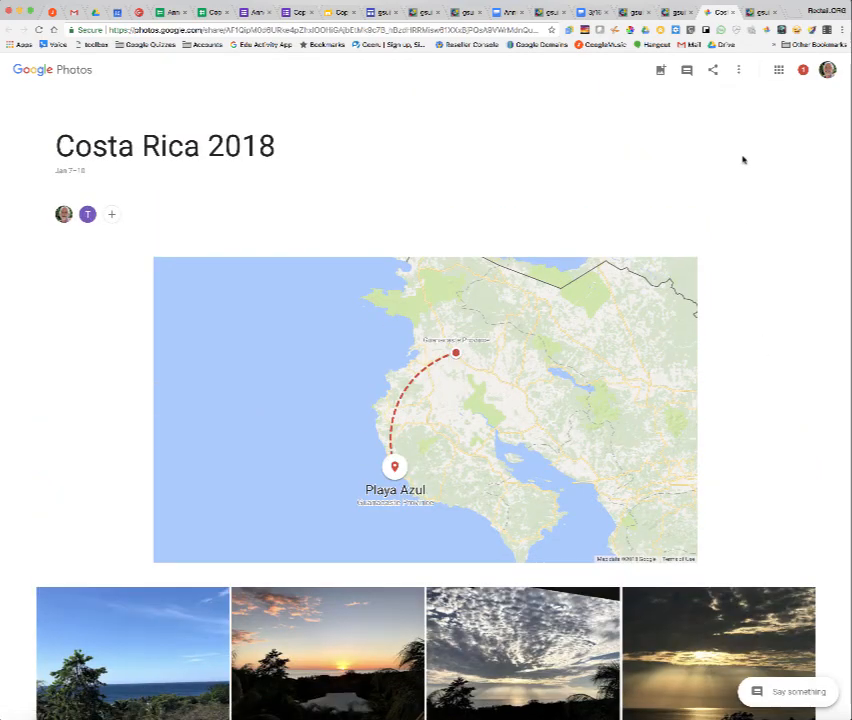
left_click(734, 13)
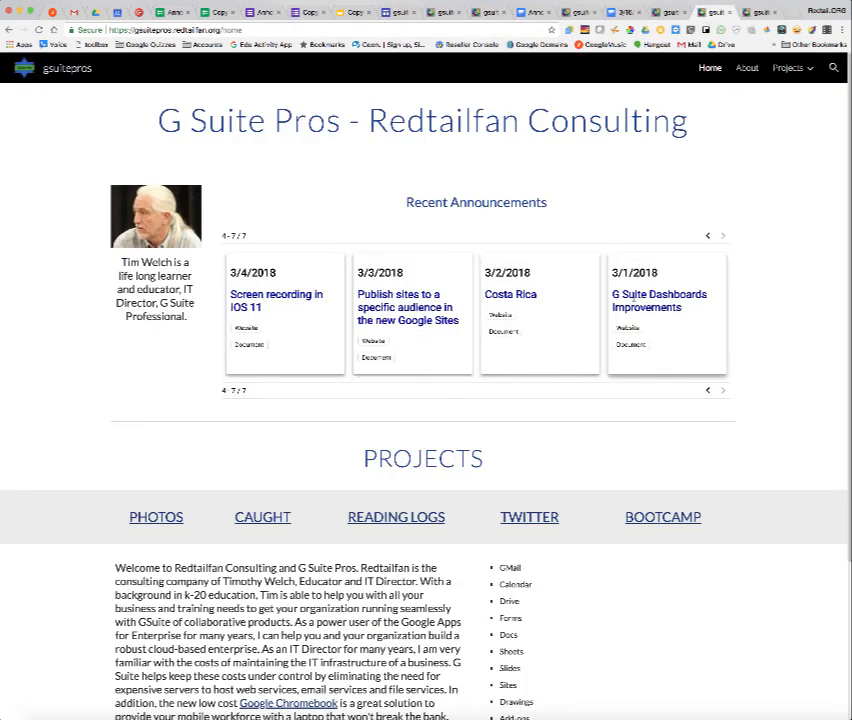
left_click(631, 330)
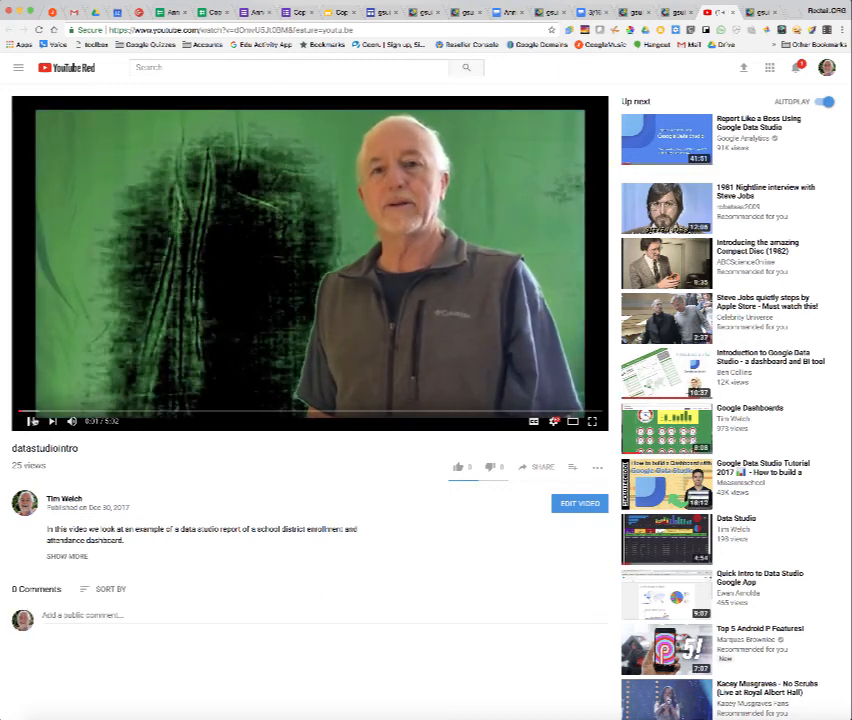
key("super+w")
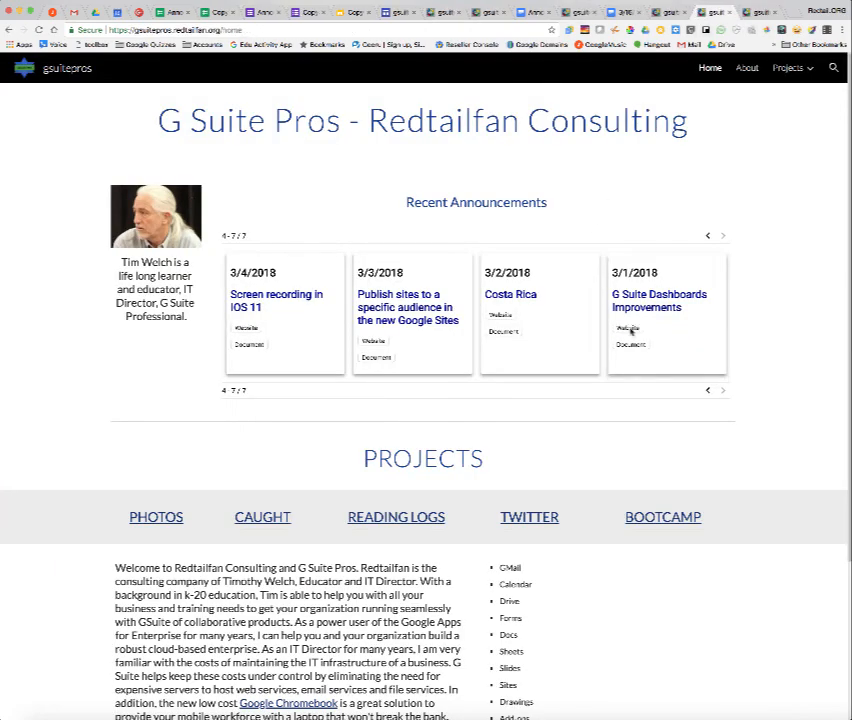
left_click(709, 391)
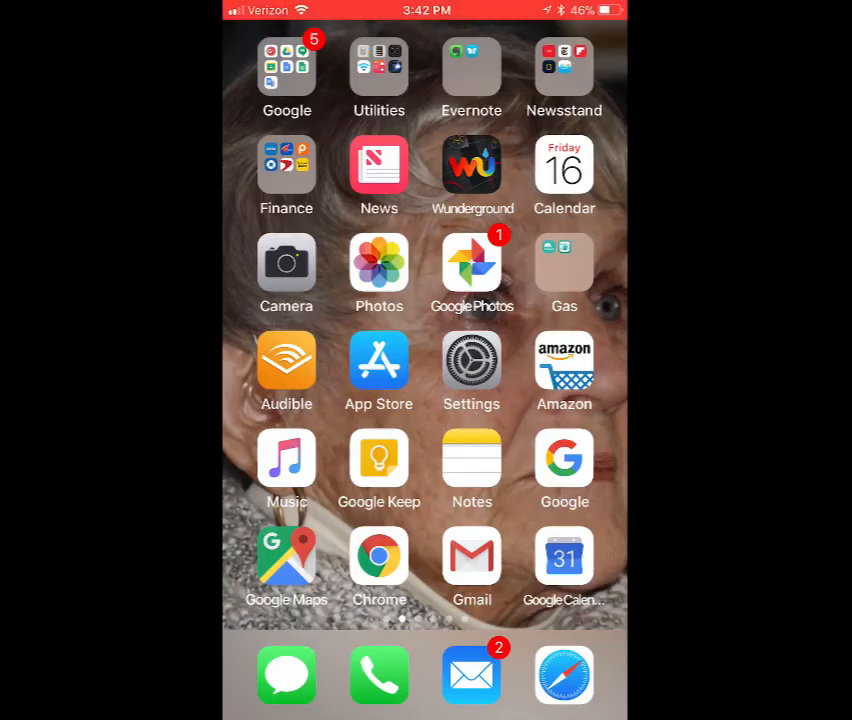
On the phone, open the Announcements form link from the e-mail.
left_click(471, 675)
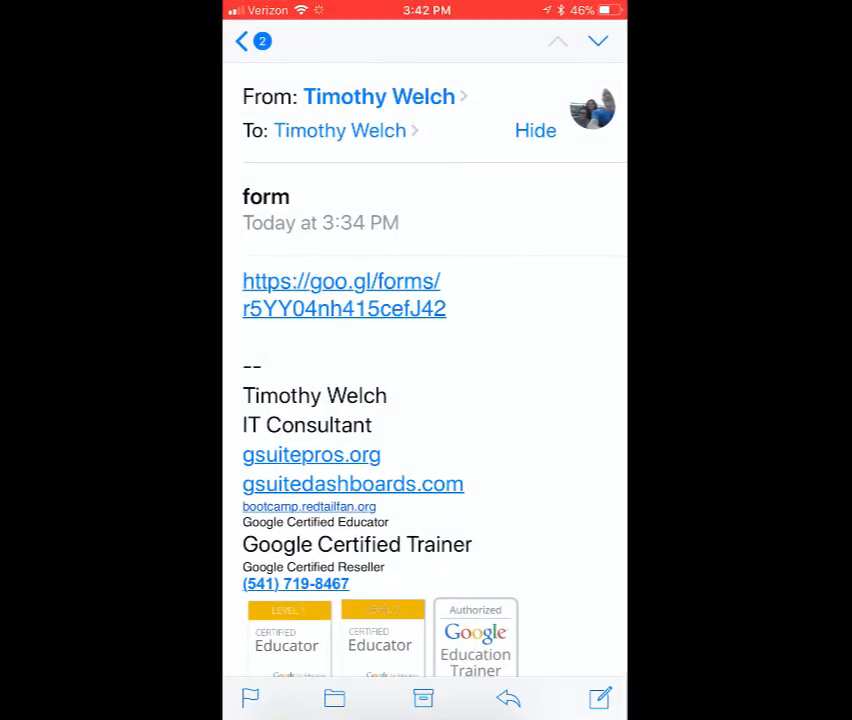
left_click(252, 41)
left_click(425, 248)
left_click(343, 295)
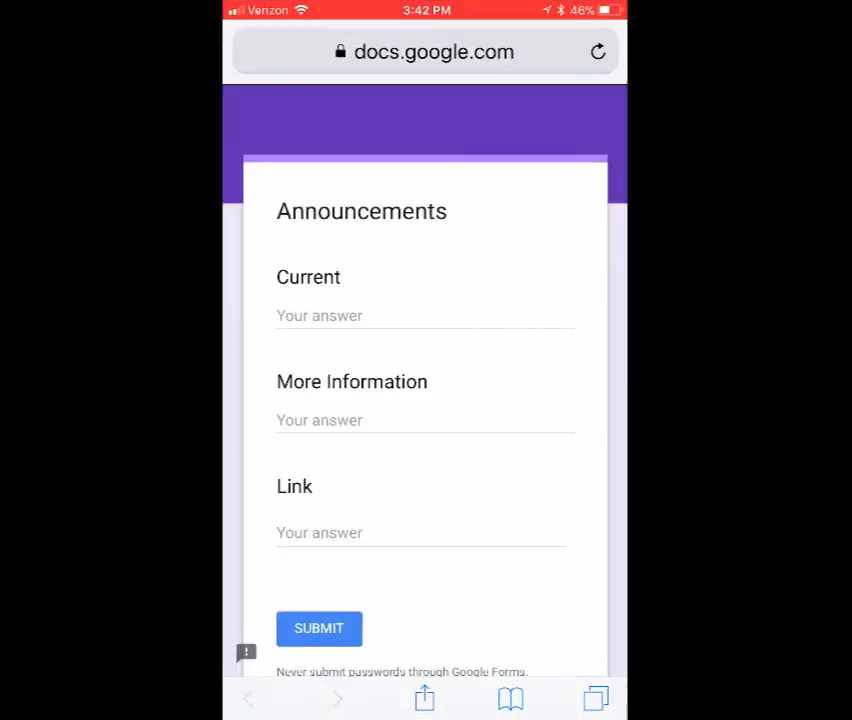
Enter Her as the Current answer and Here as the More Information answer in the form.
left_click(342, 316)
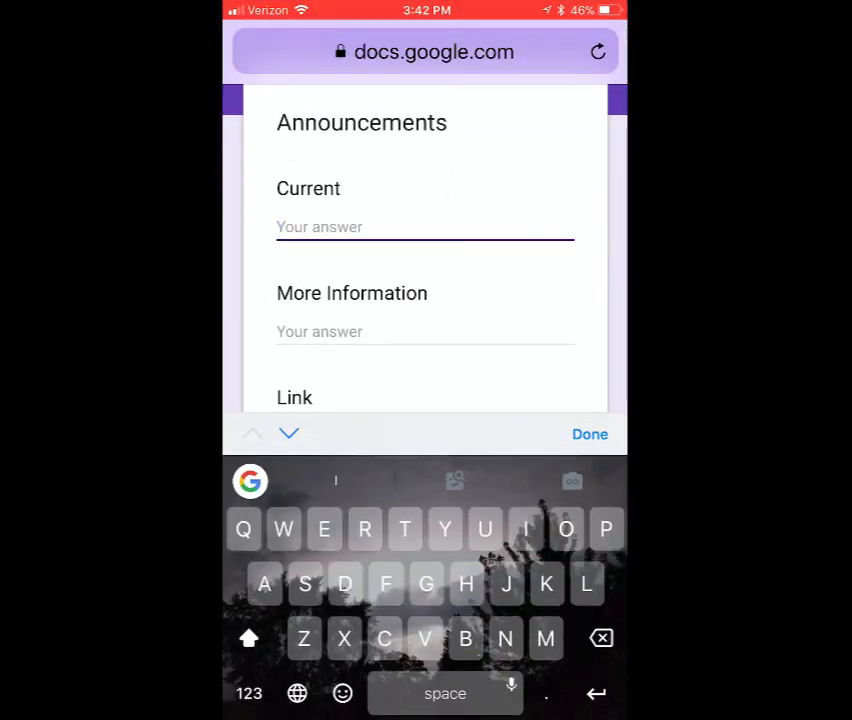
mouse_move(458, 596)
left_mouse_down()
mouse_move(363, 548)
mouse_move(364, 530)
left_mouse_up()
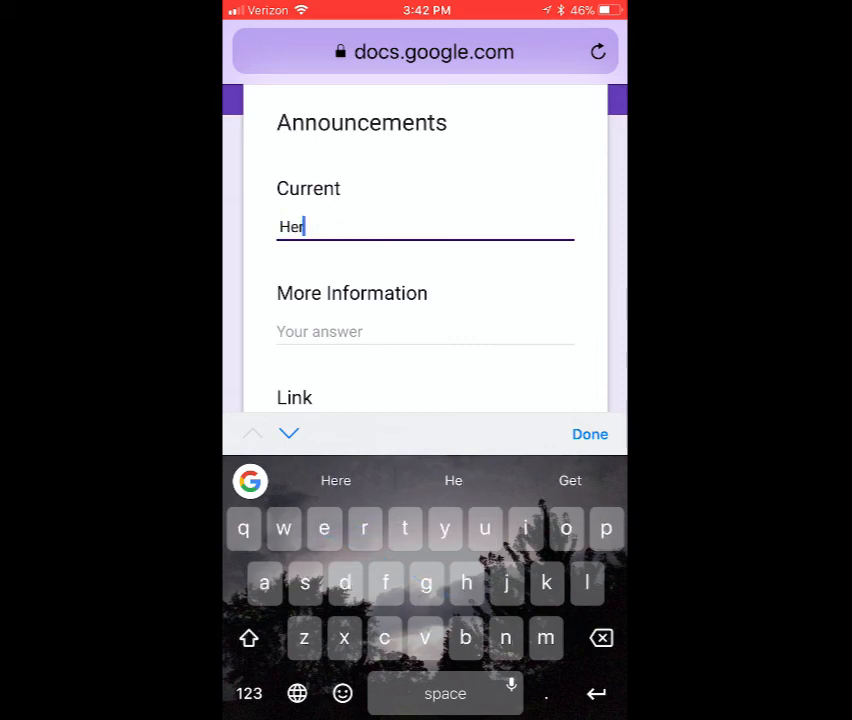
left_click(289, 433)
type("Here")
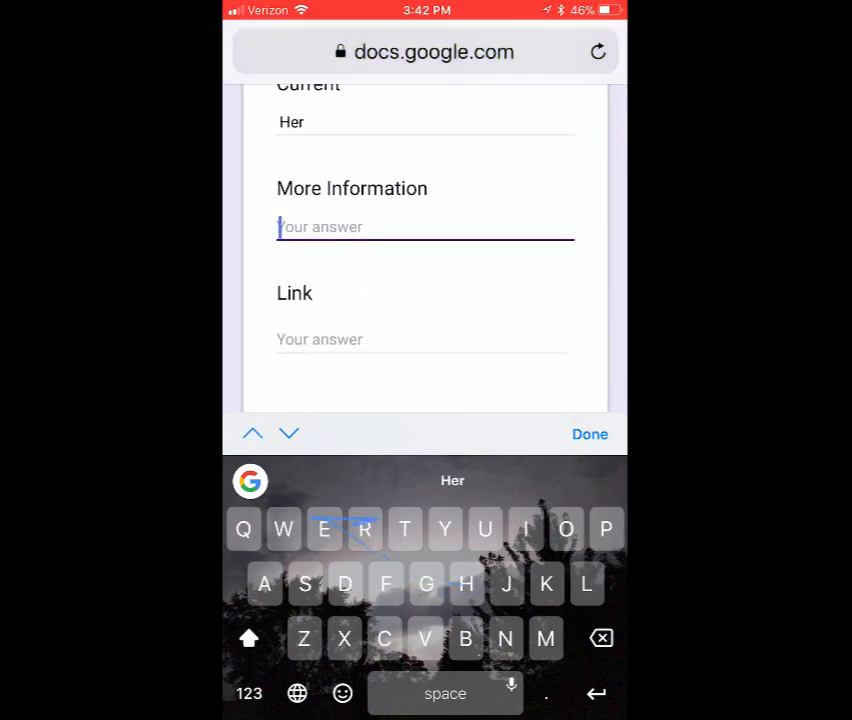
Paste a link into the form's Link field.
left_click(289, 433)
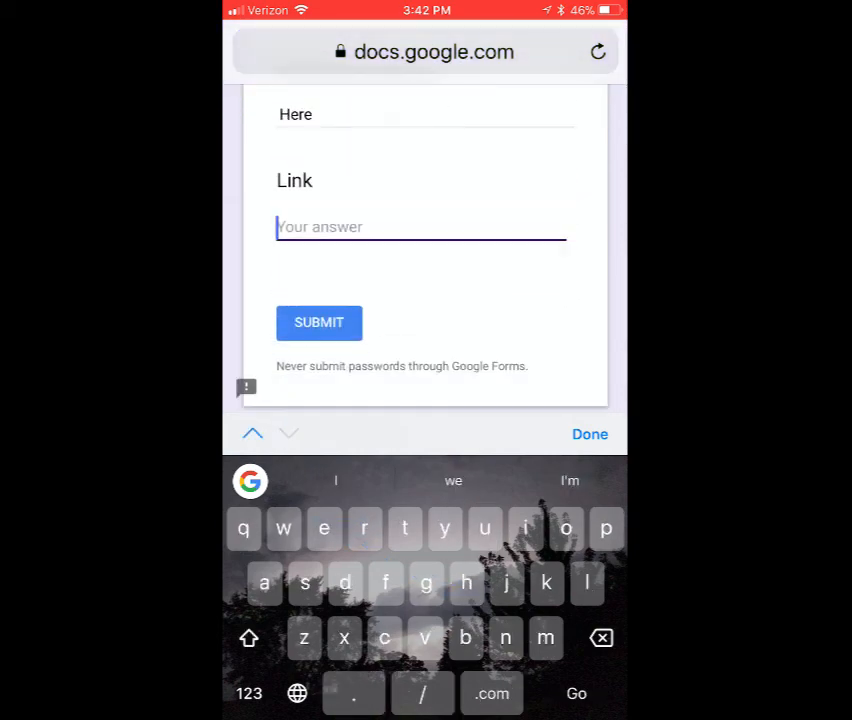
left_click(278, 227)
left_click(272, 181)
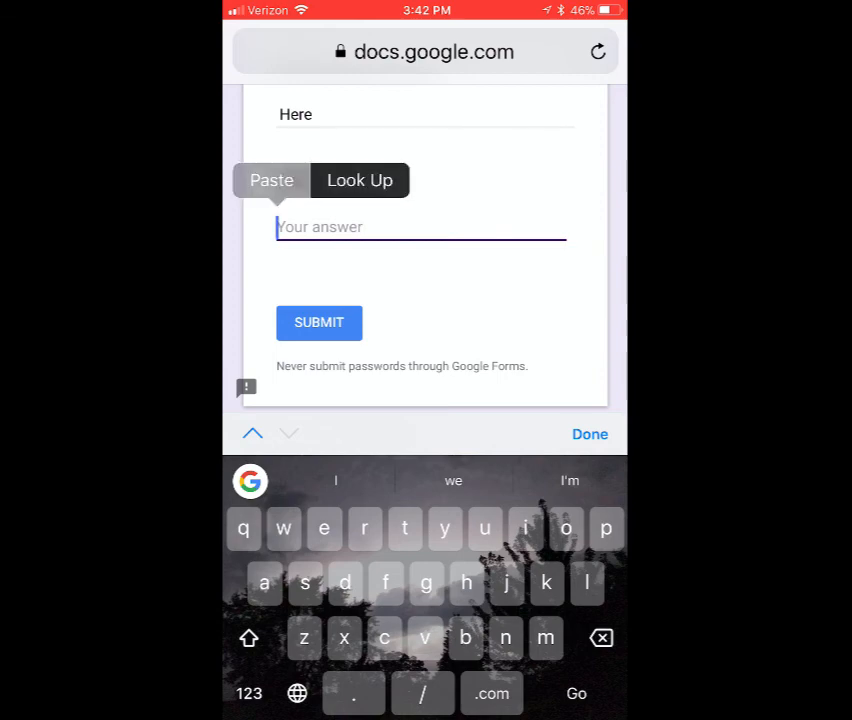
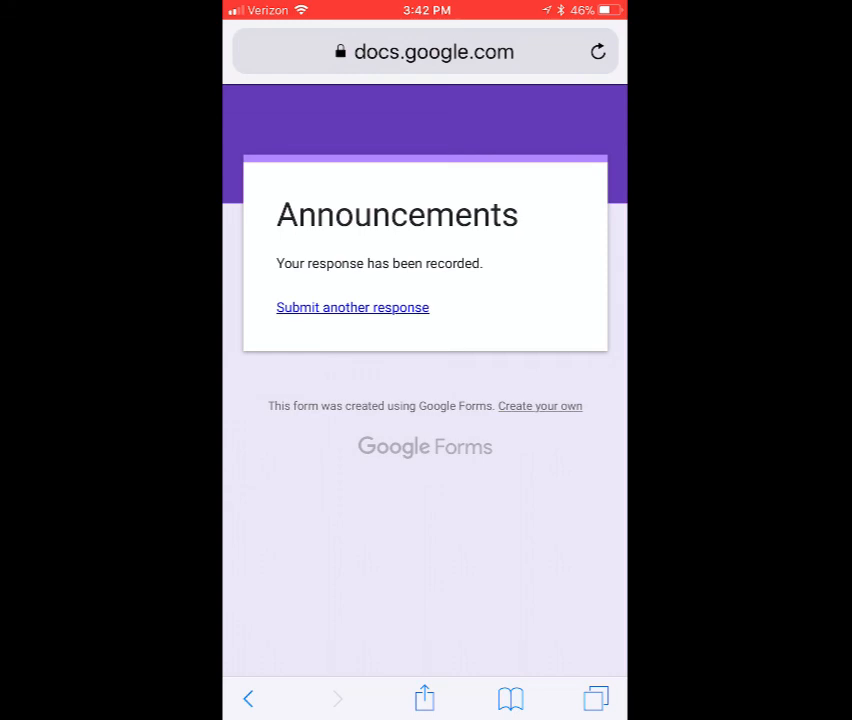
On the phone, add the Announcements form to the home screen and open it from the new icon.
left_click(424, 698)
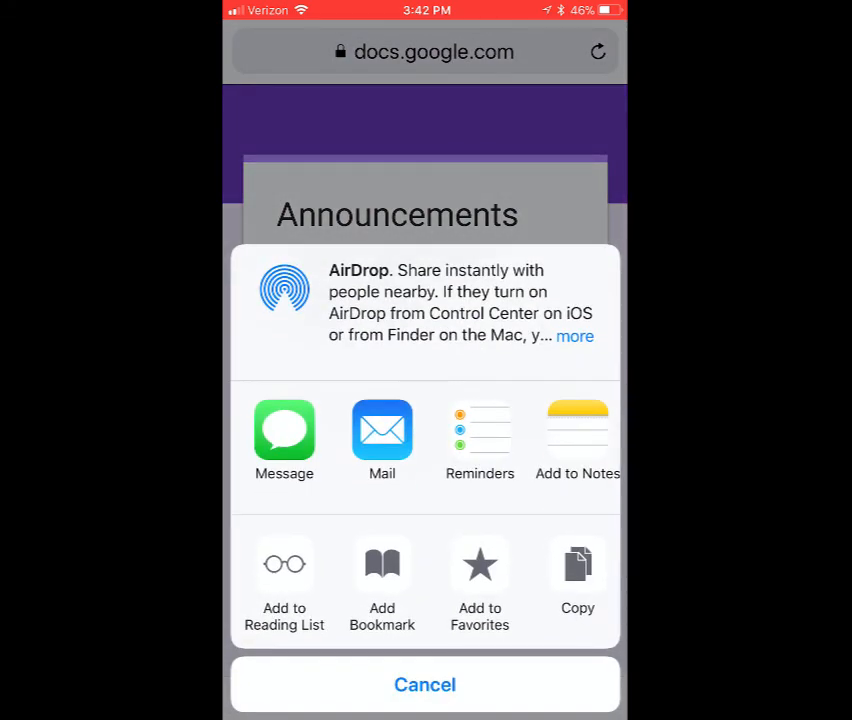
scroll(425, 585, "right", 5)
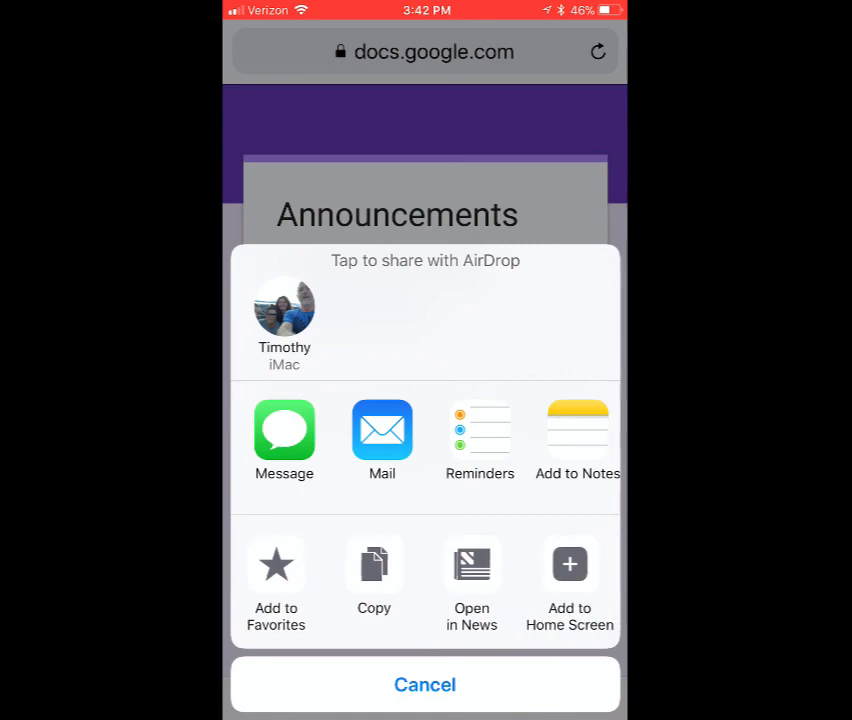
left_click(489, 565)
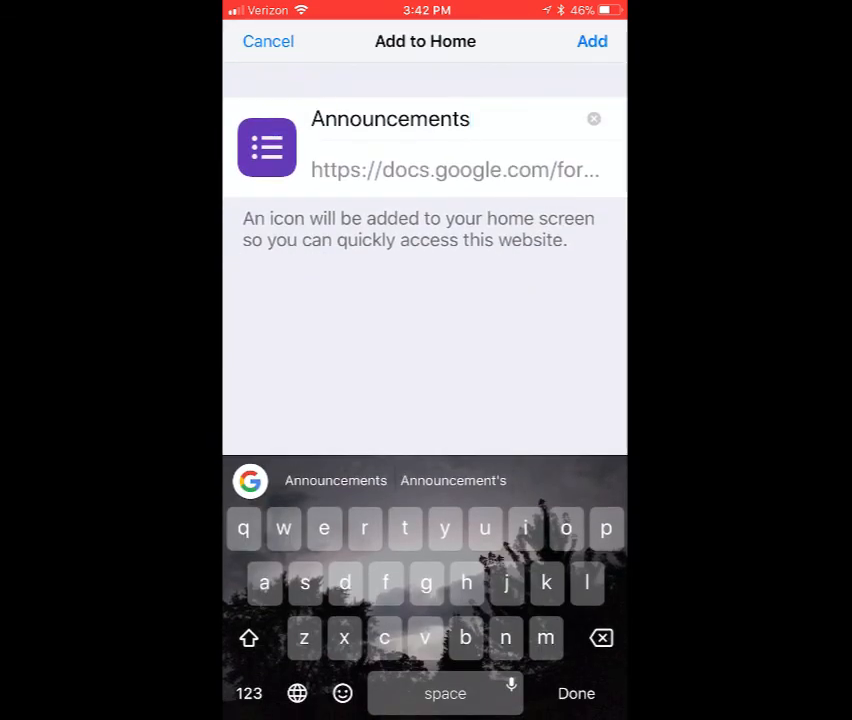
left_click(592, 41)
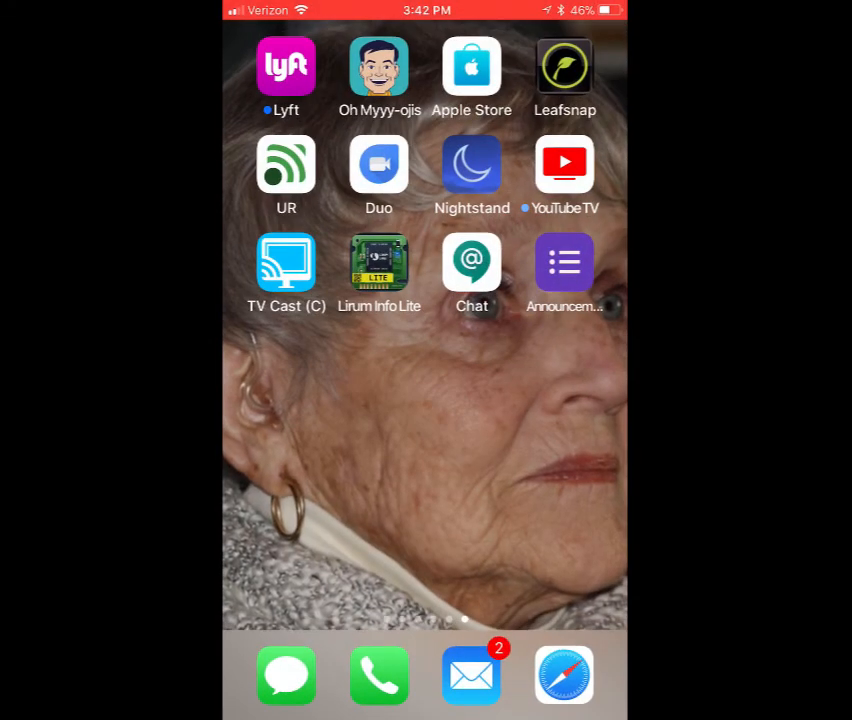
left_click(564, 262)
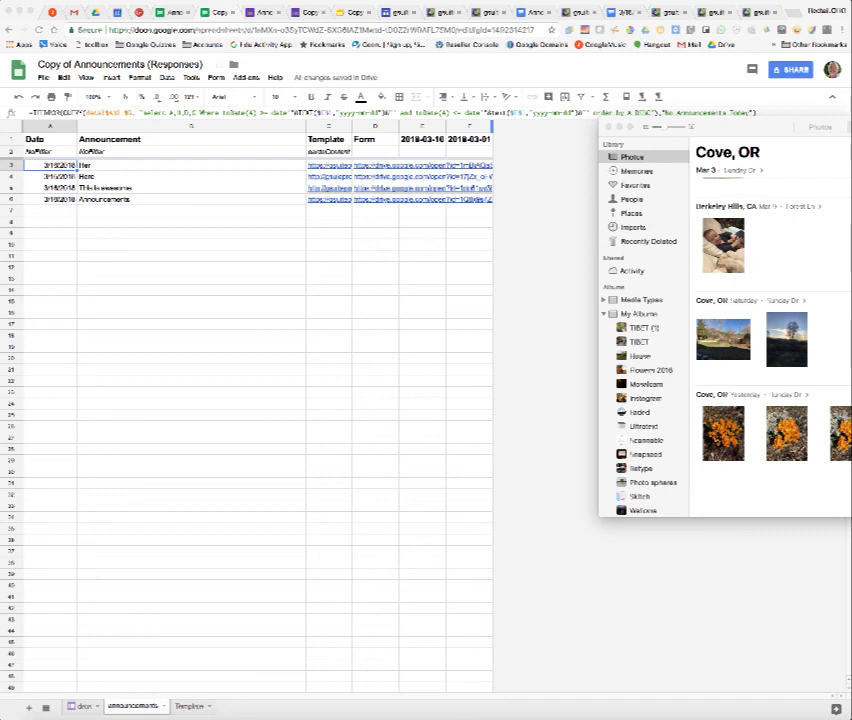
Check the responses spreadsheet's data sheet and announcements sheet for the new submission.
left_click(561, 207)
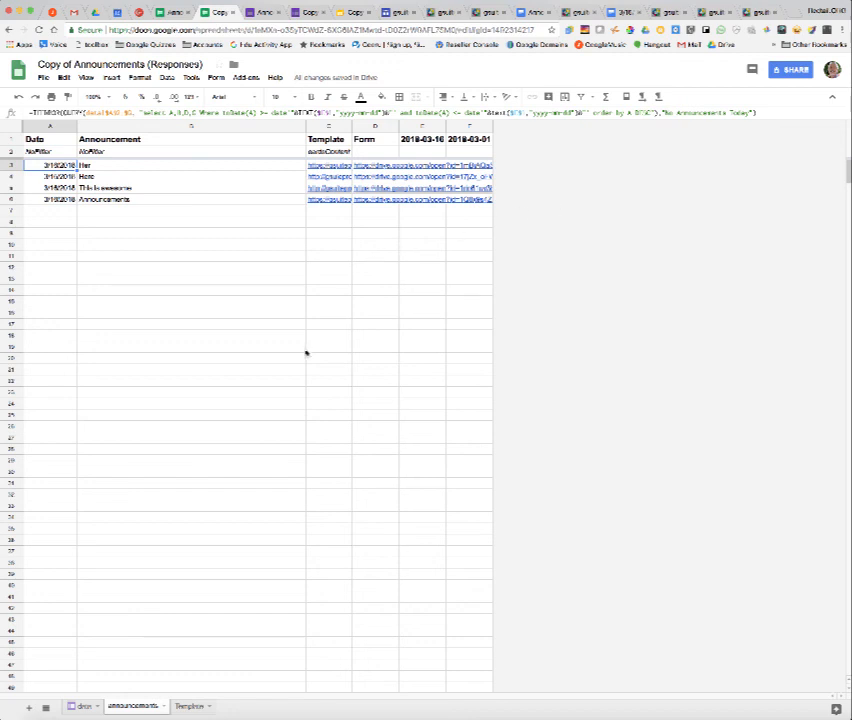
left_click(82, 706)
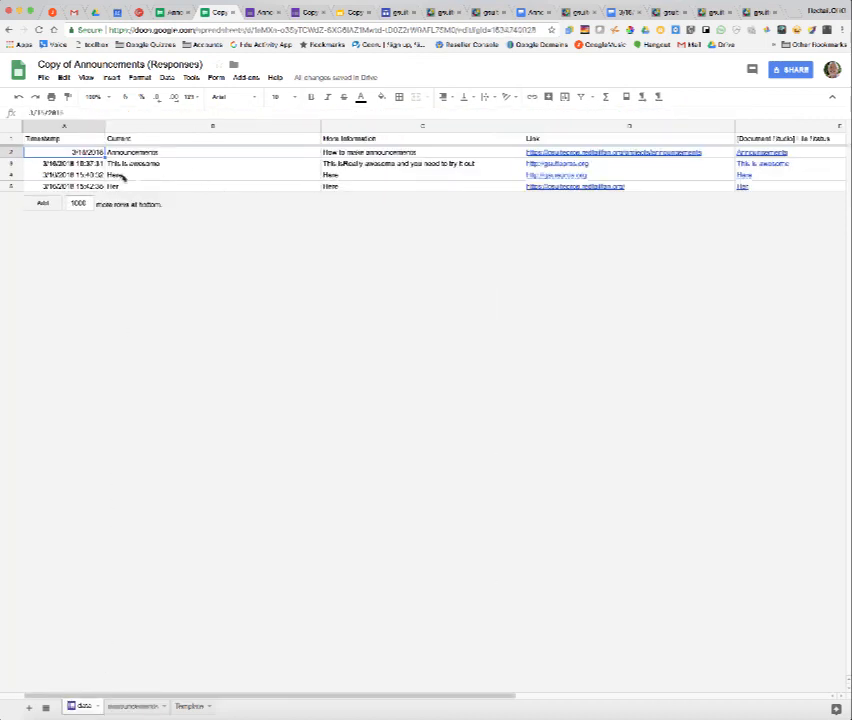
left_click(138, 706)
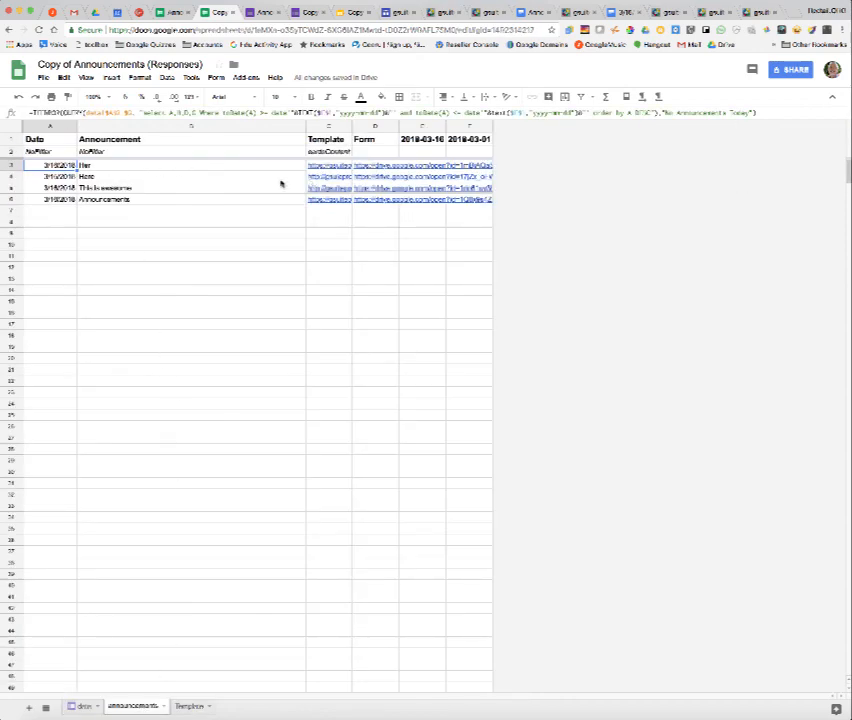
Reload the site's Announcements page and open the Website link on the Her card.
left_click(717, 12)
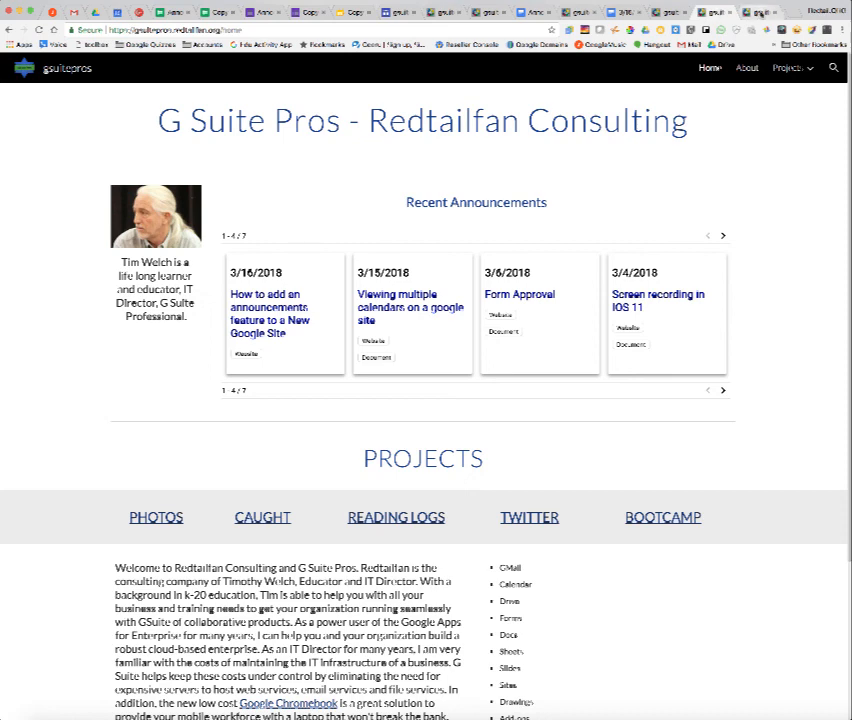
left_click(762, 13)
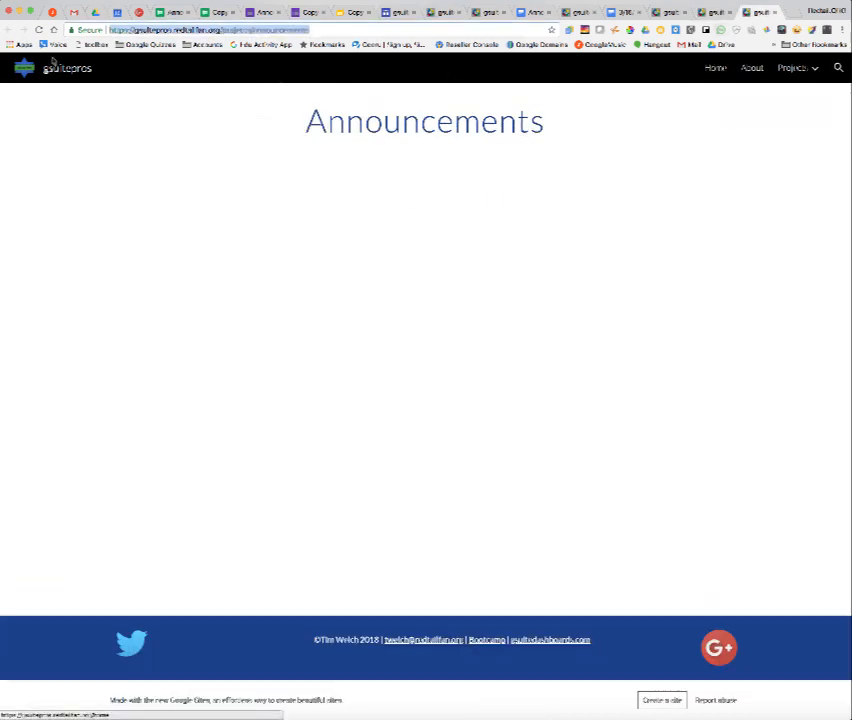
left_click(40, 30)
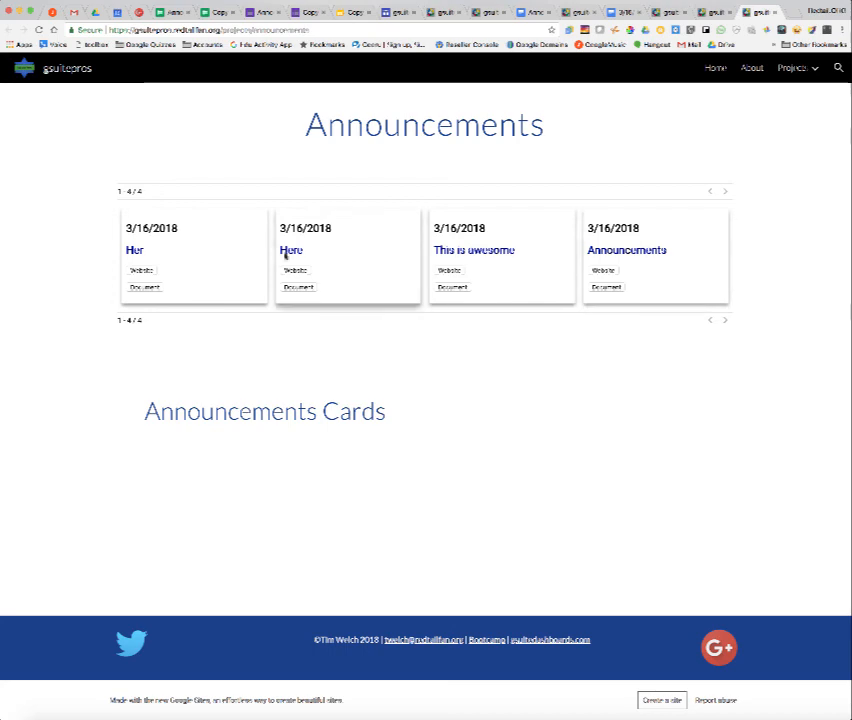
left_click(153, 273)
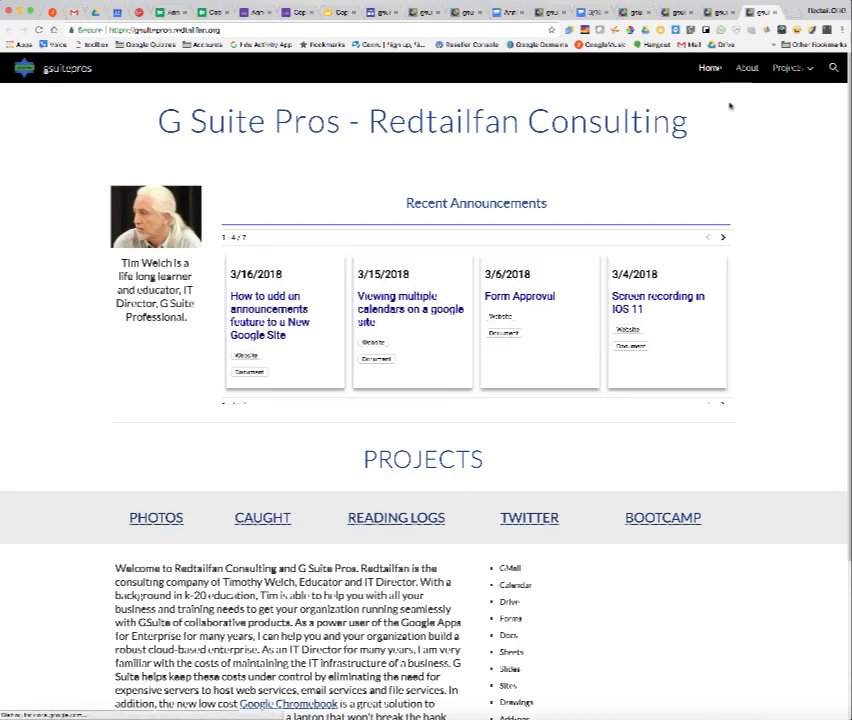
Return to the Announcements page through the Projects menu and open the Her card's Document link.
mouse_move(785, 70)
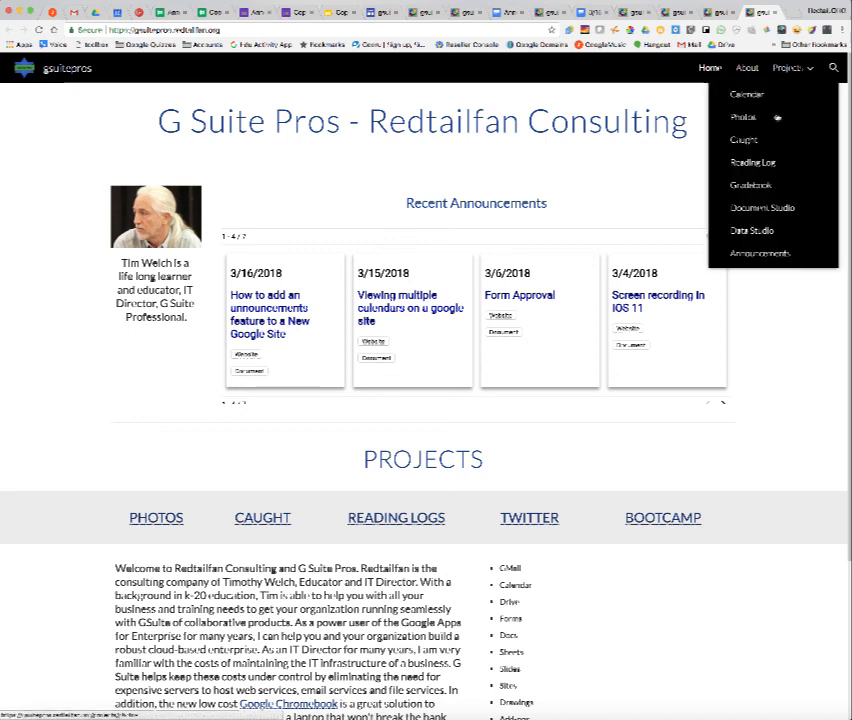
left_click(735, 249)
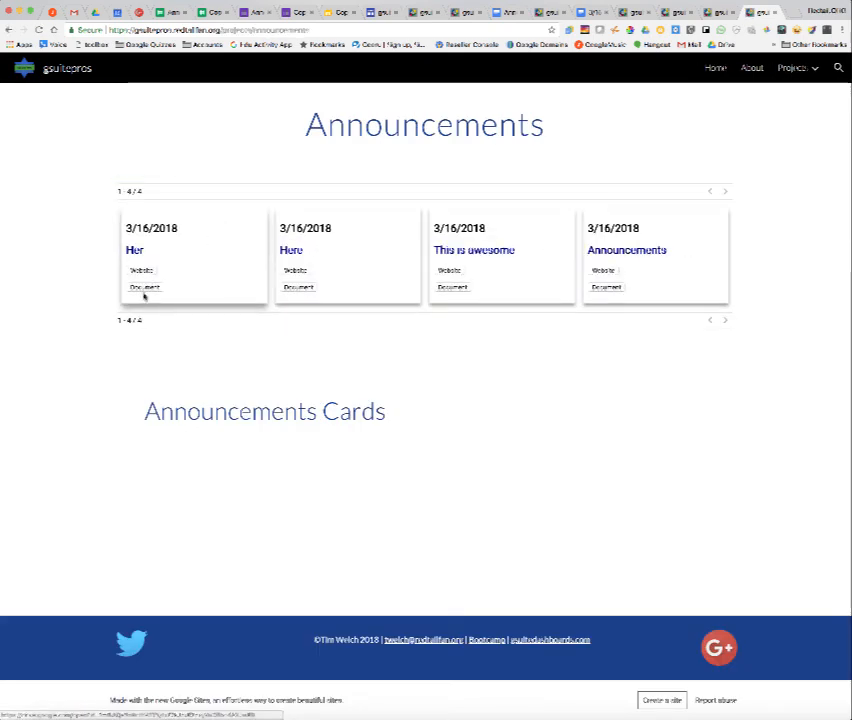
left_click(146, 289)
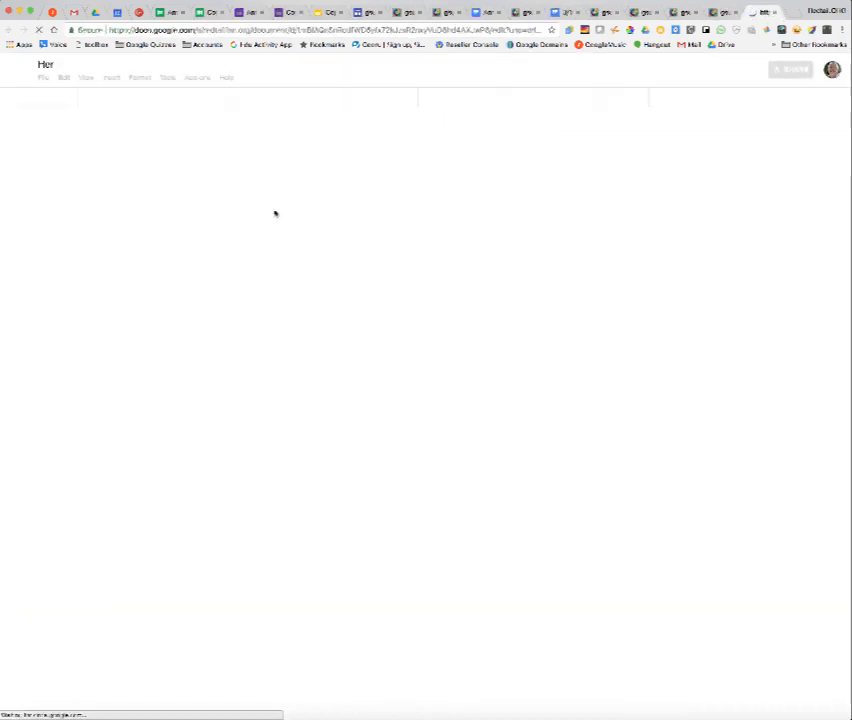